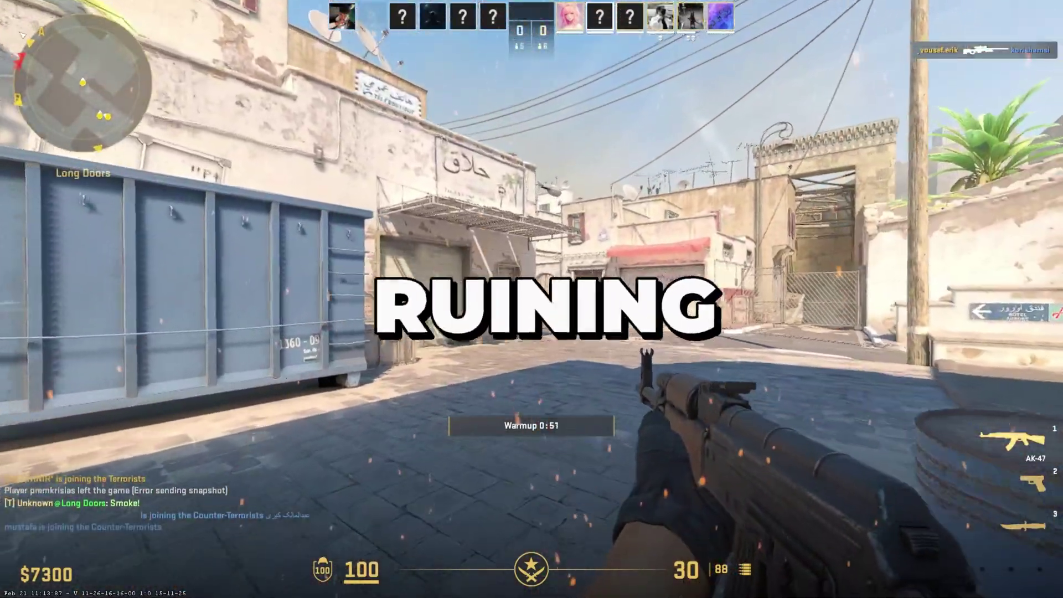
Step: Fire the rifle repeatedly down the street during warmup
left_click(531, 299)
left_click(532, 299)
left_click(532, 299)
left_click(531, 298)
left_click(531, 299)
left_click(531, 299)
Step: Walk forward through Long Doors past the crates toward the street
key("w")
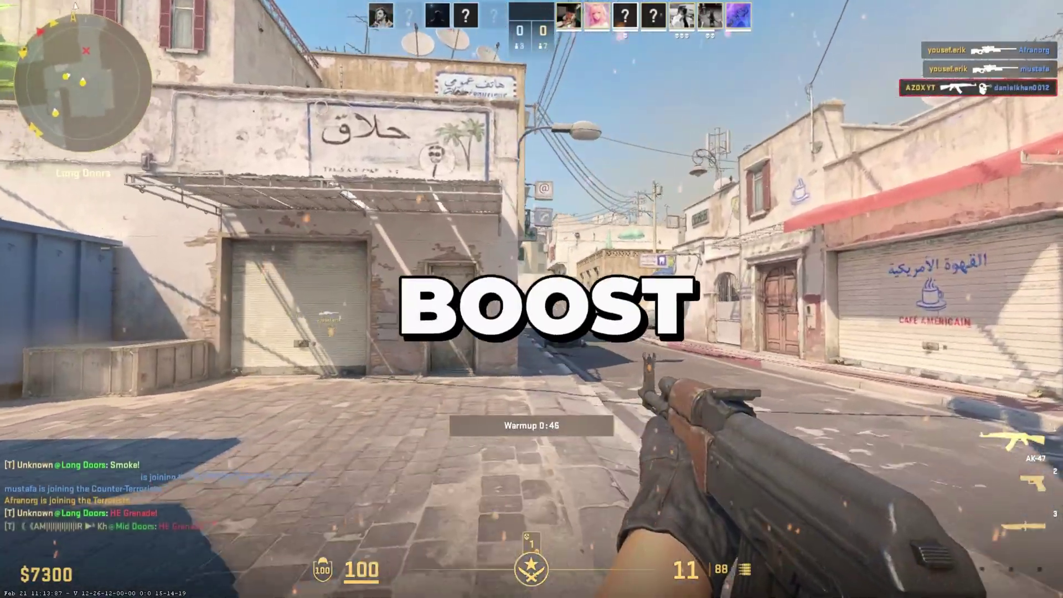
key("w")
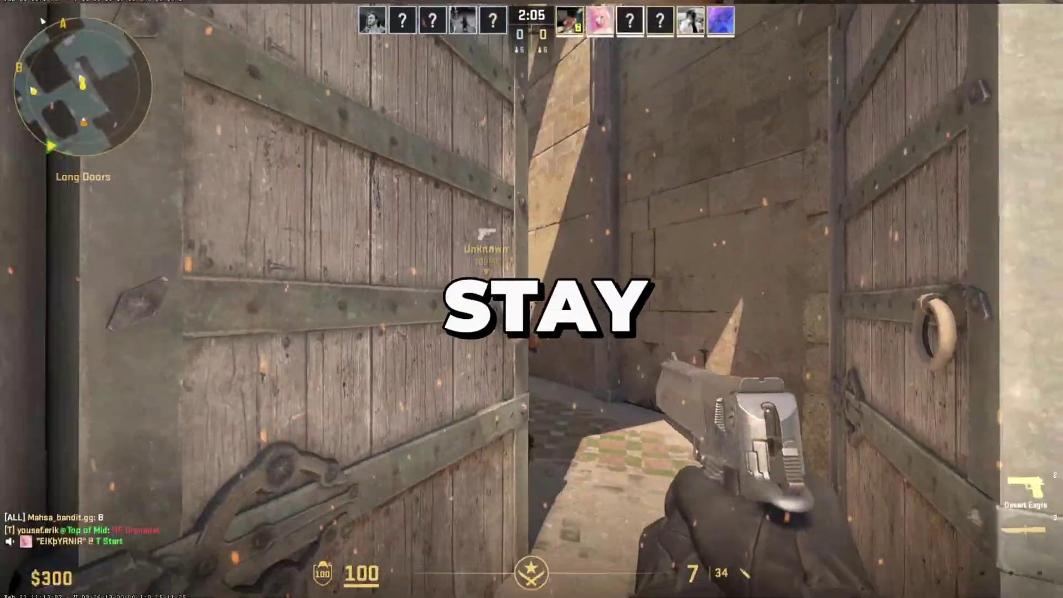
key("w")
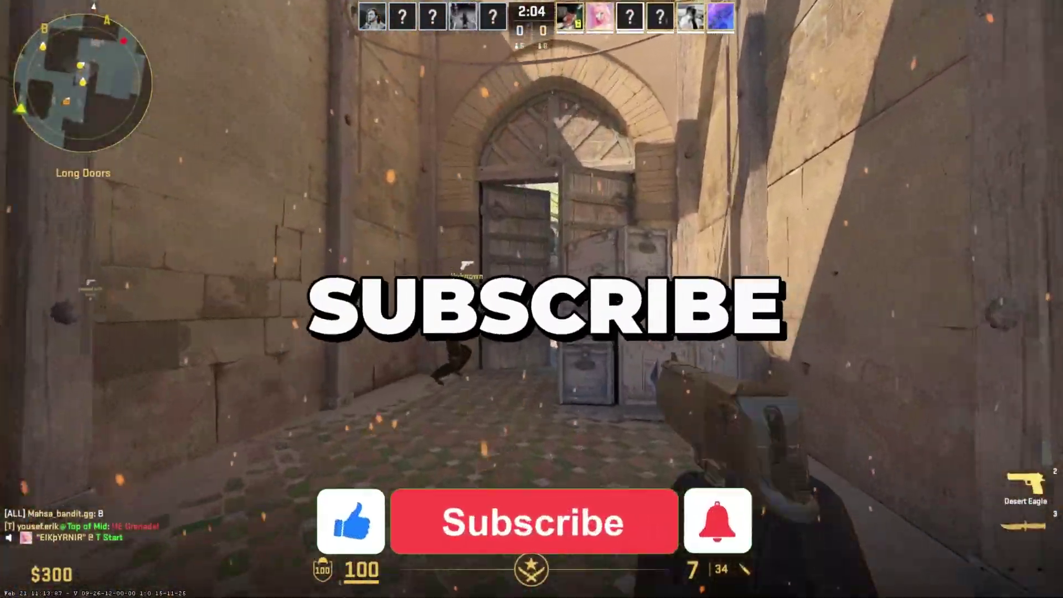
key("w")
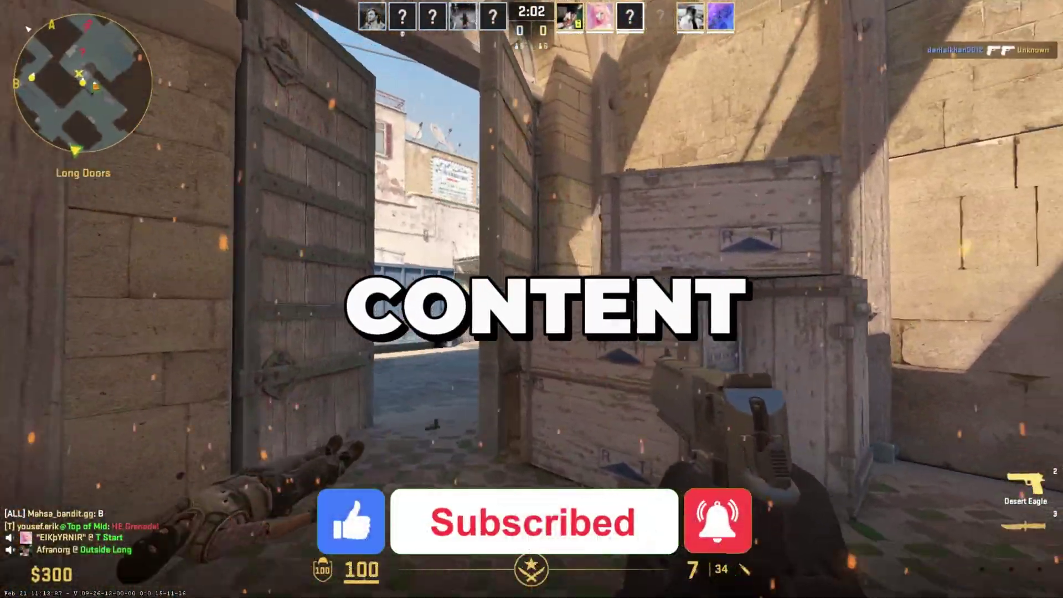
key("w")
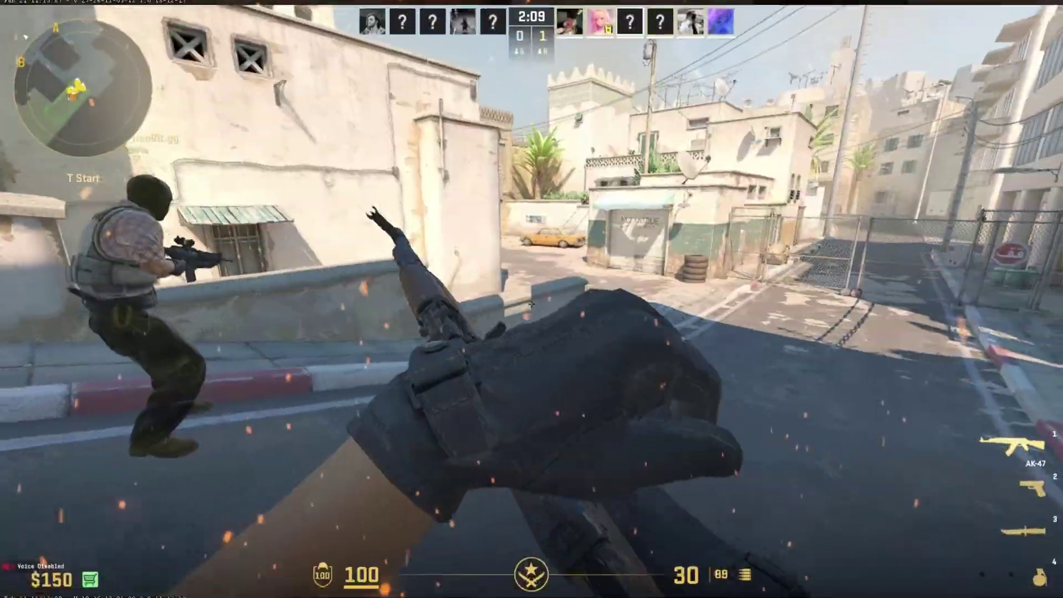
key("w")
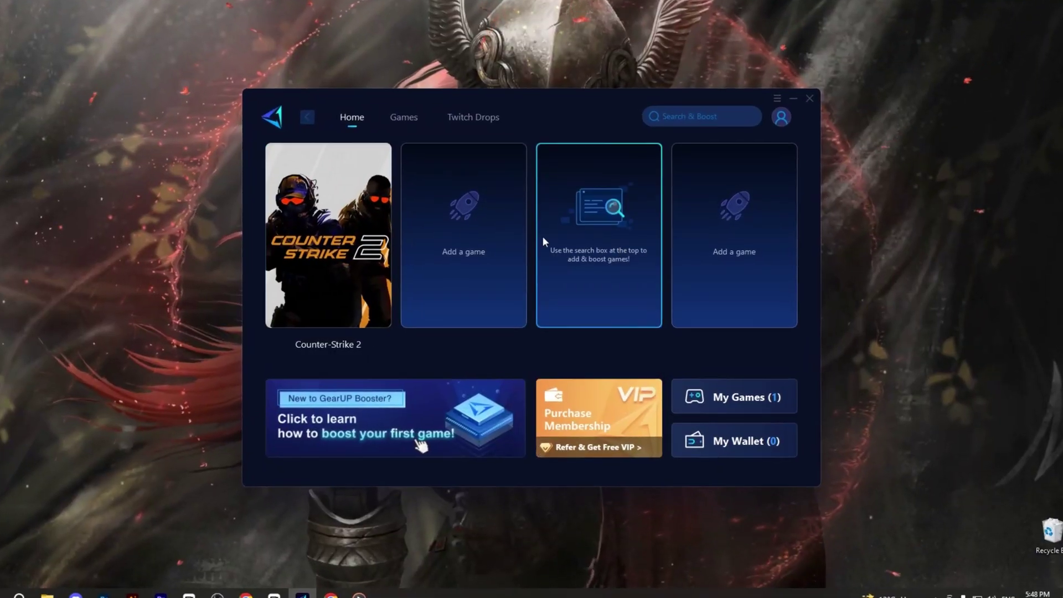
Step: Show GearUP Booster's boostable-games catalogue and scroll the Popular list to Counter-Strike 2
left_click(390, 98)
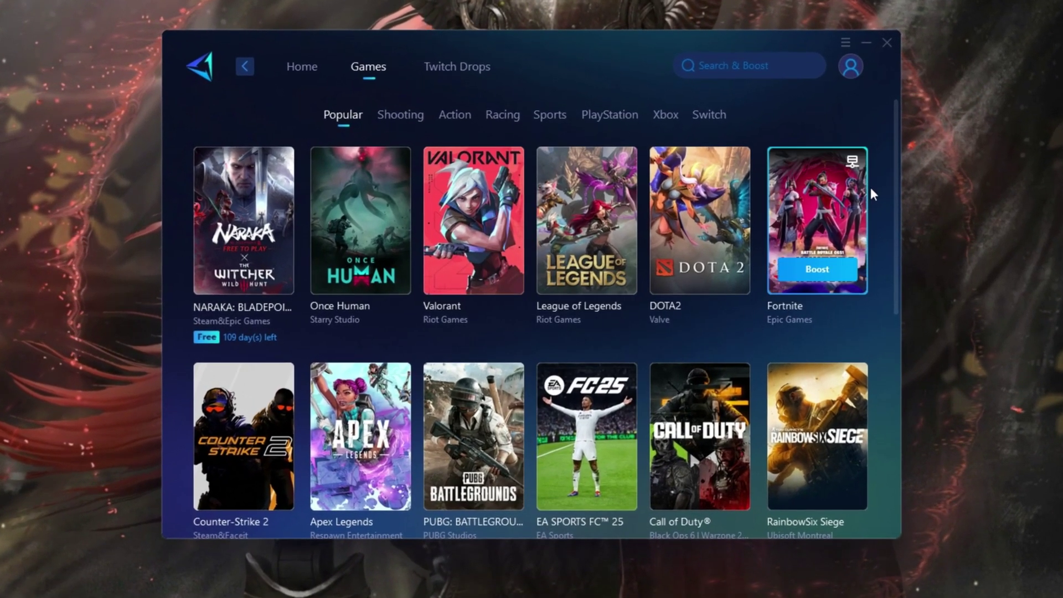
left_click_drag(896, 176, 877, 291)
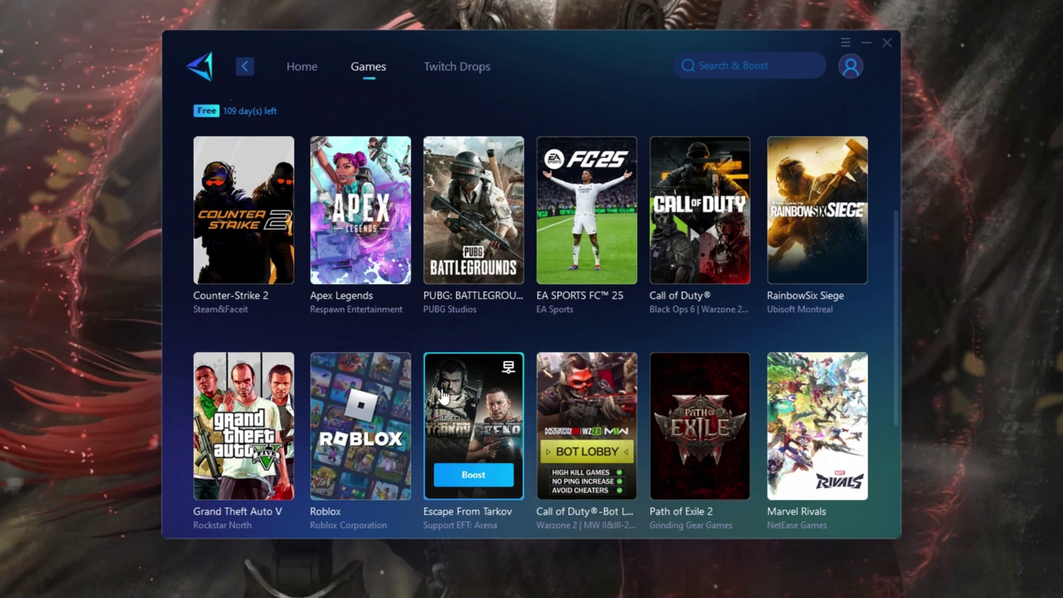
scroll(520, 336, "up", 5)
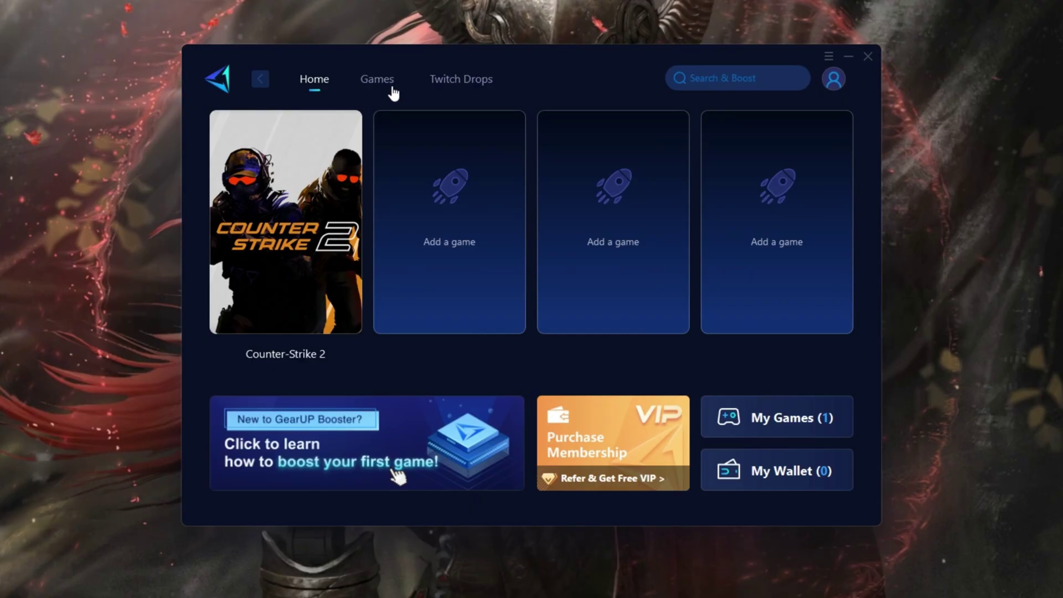
left_click(388, 93)
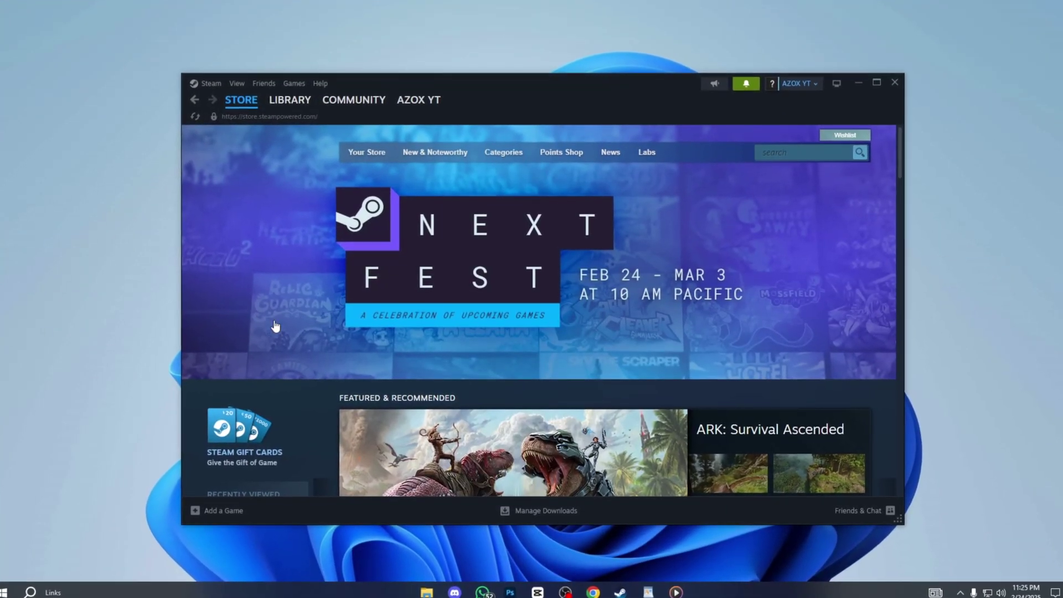
Step: In the Steam library, open Counter-Strike 2's Properties to its 46.08 GB Installed Files page
left_click(290, 101)
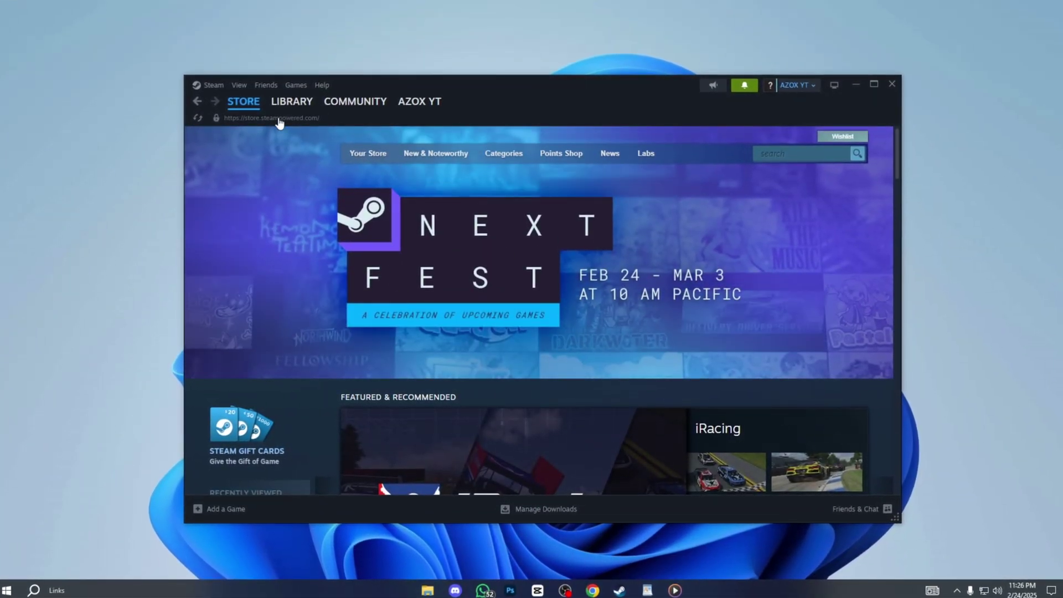
left_click(289, 105)
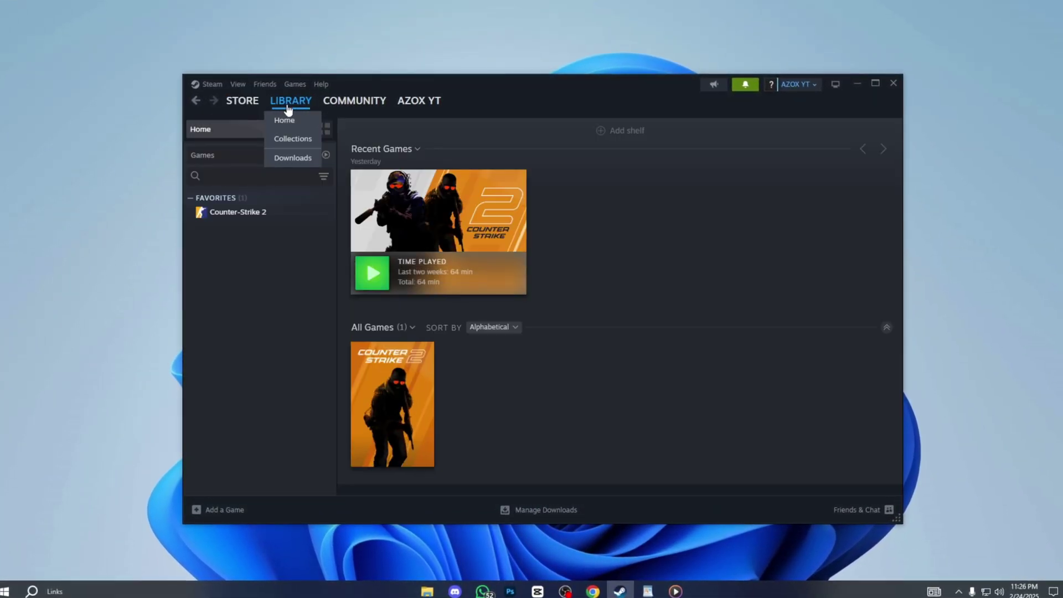
left_click(273, 300)
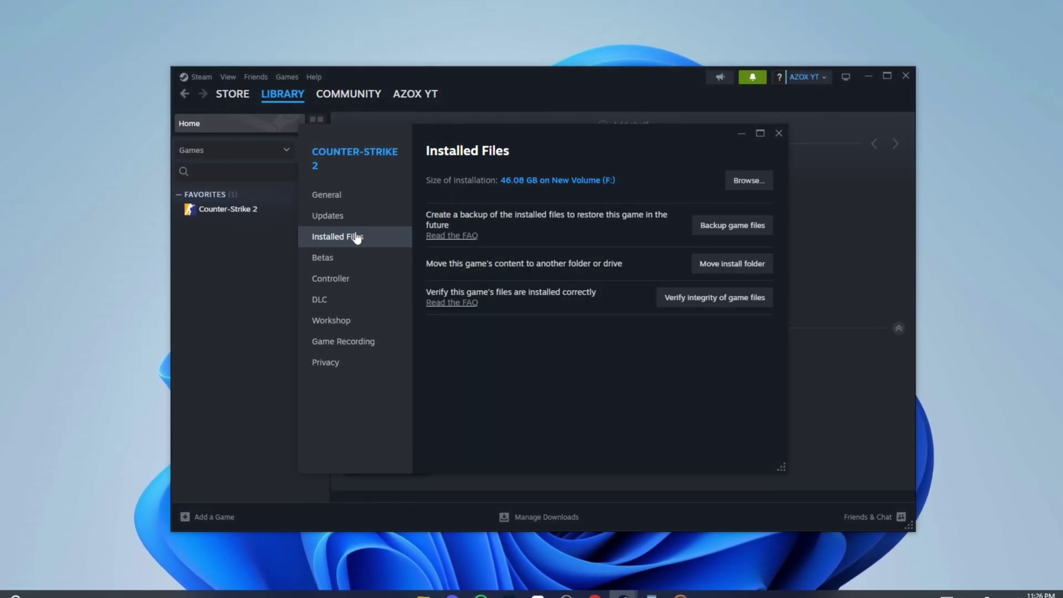
Step: Open the Properties of the cs2 executable in the game's bin\win64 install folder
left_click(738, 179)
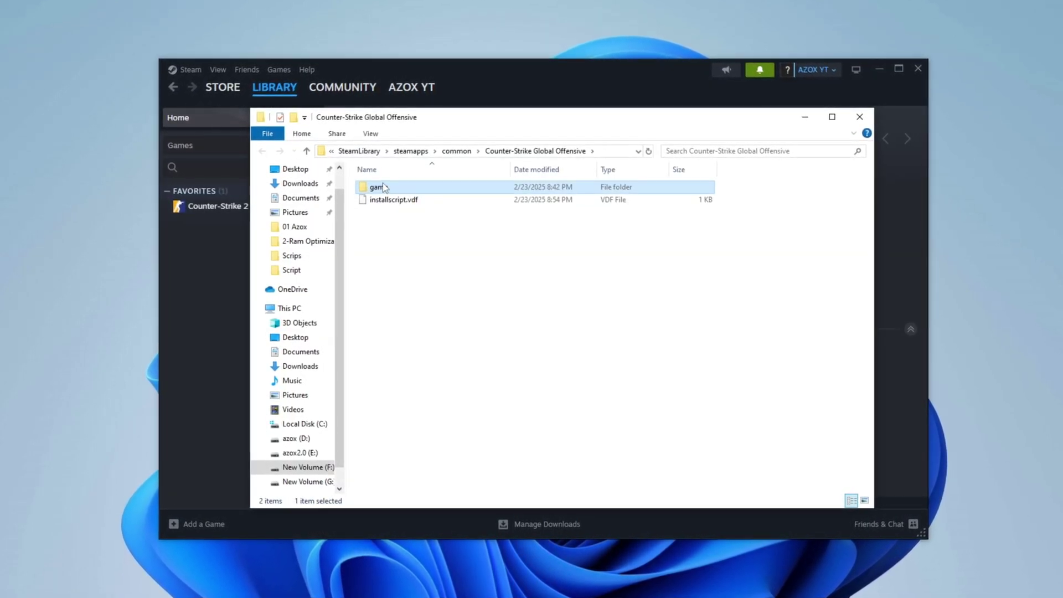
double_click(403, 187)
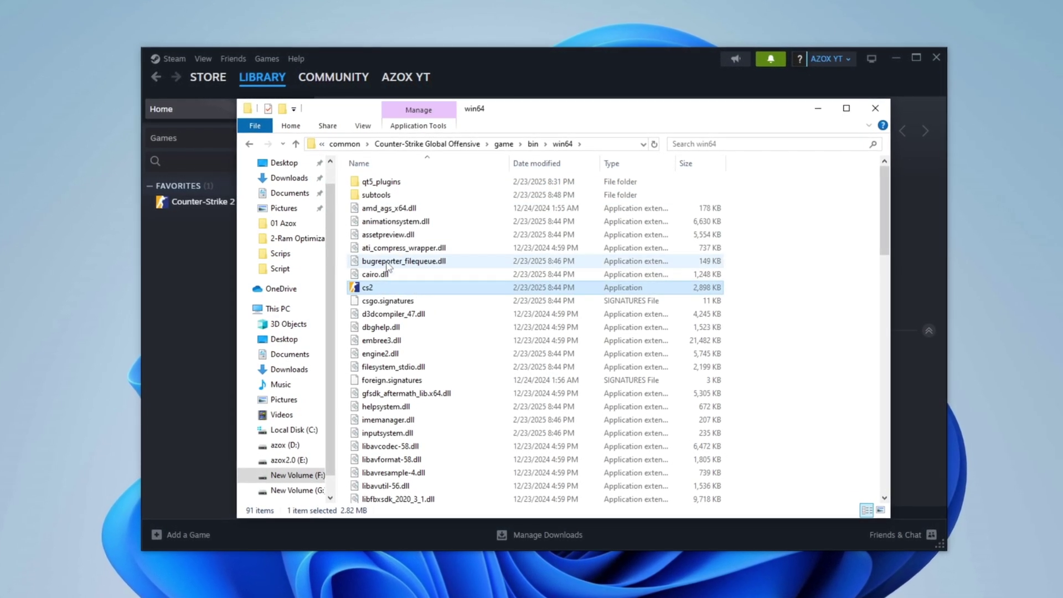
scroll(419, 282, "down", 1)
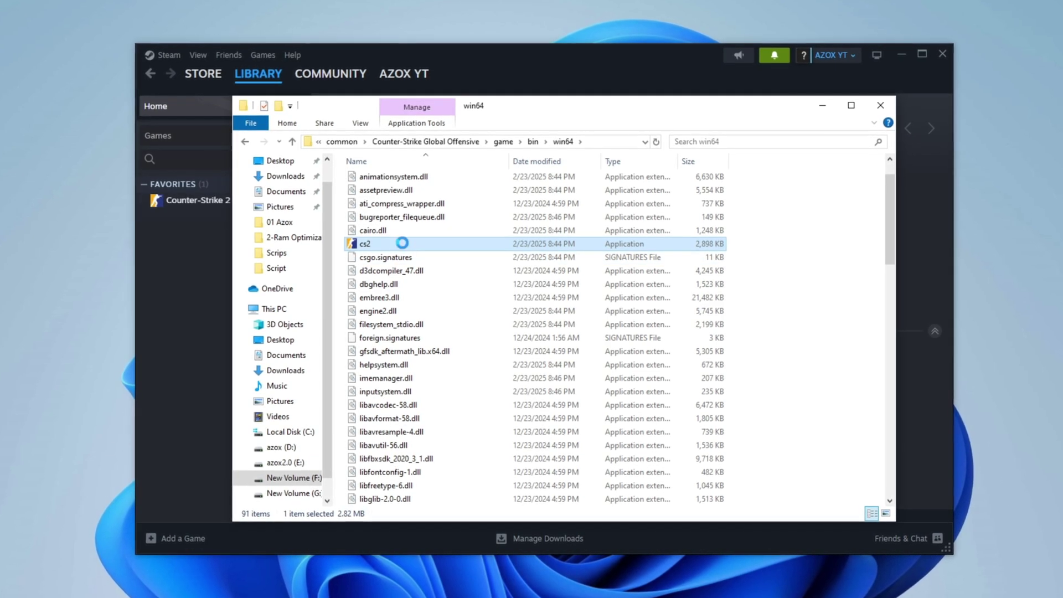
right_click(403, 247)
left_click(480, 541)
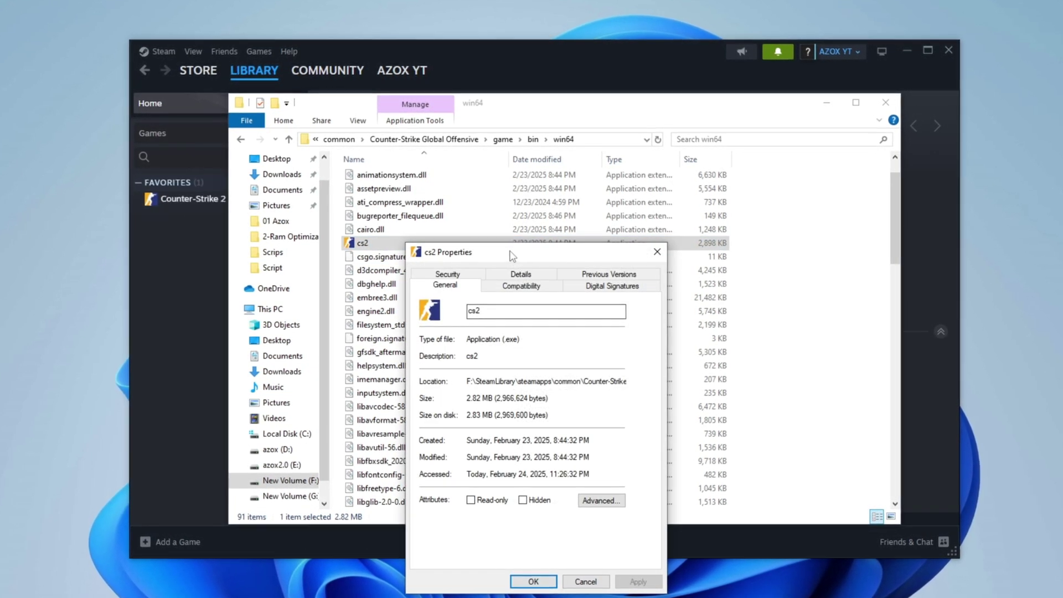
Step: Disable fullscreen optimizations for cs2 and set high DPI scaling override to Application
left_click(524, 190)
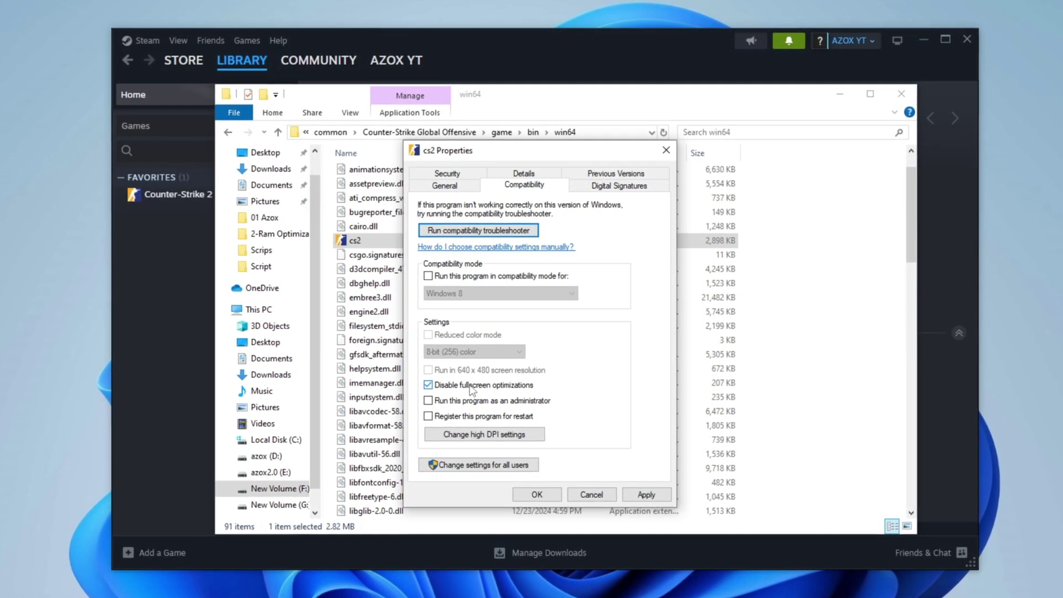
left_click(502, 436)
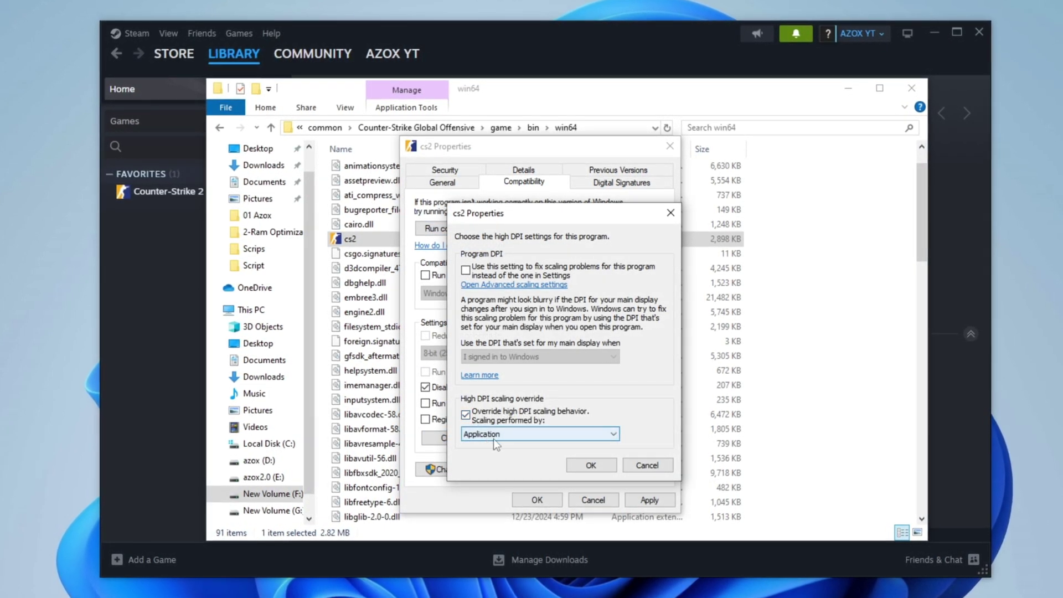
left_click(592, 467)
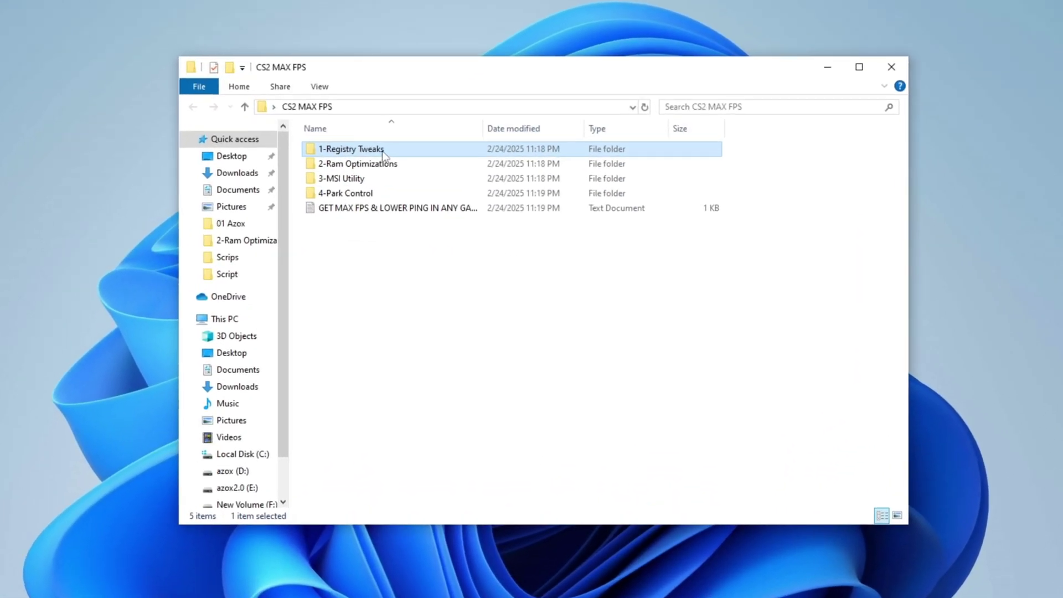
Step: Open the 1-Registry Tweaks folder in CS2 MAX FPS and scroll through its five registry files
double_click(383, 154)
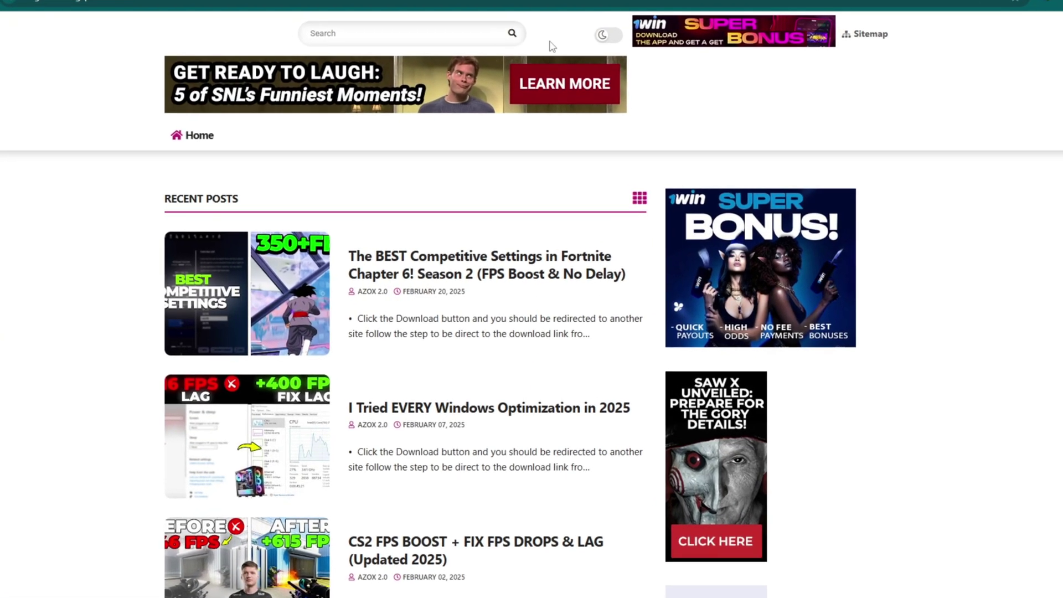
scroll(306, 349, "down", 10)
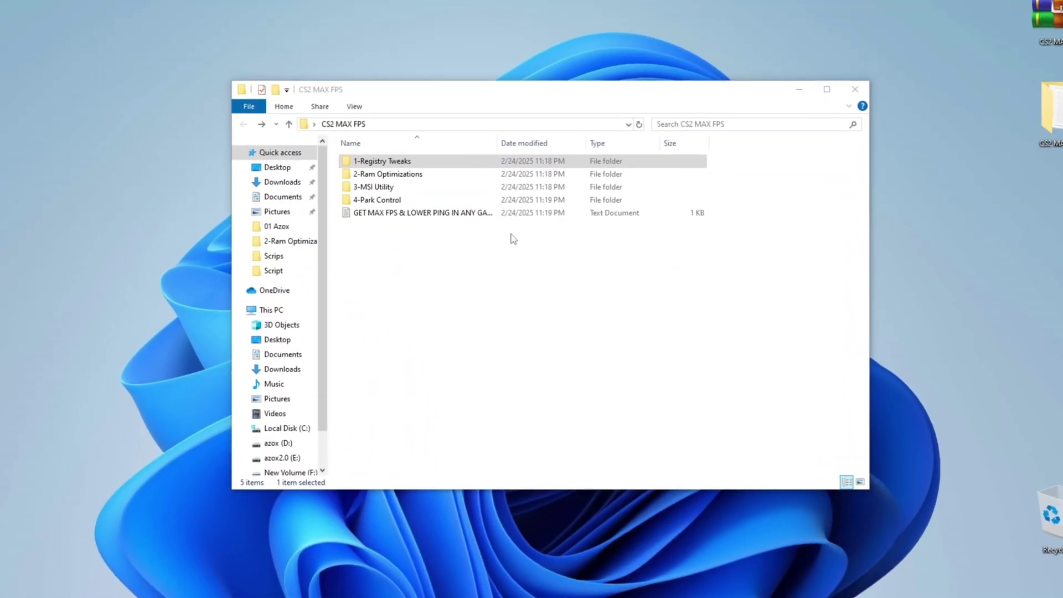
Step: Open the 2-Ram Optimizations folder and scroll through its 2GB to 64GB RAM registry files
left_click(420, 175)
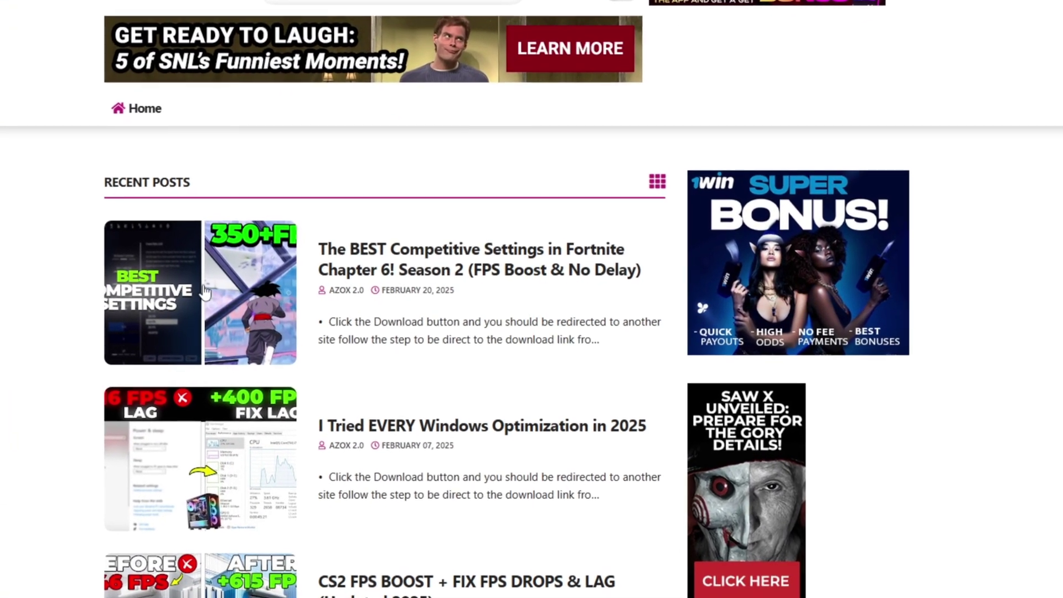
scroll(501, 286, "down", 4)
scroll(518, 279, "down", 3)
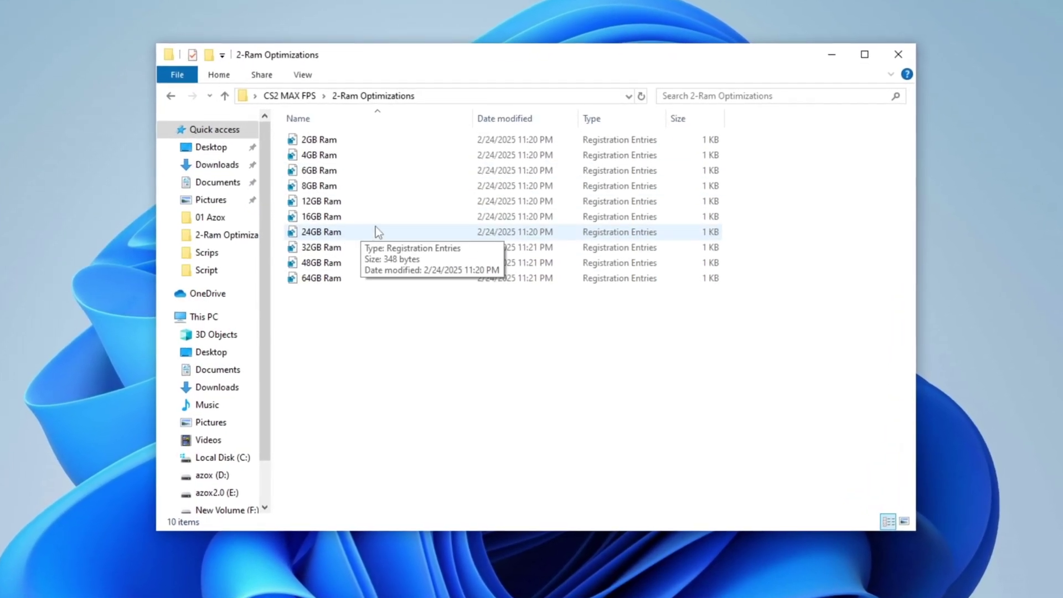
Step: Open Task Manager's Performance tab on Memory to check the installed RAM
key("ctrl+shift+Escape")
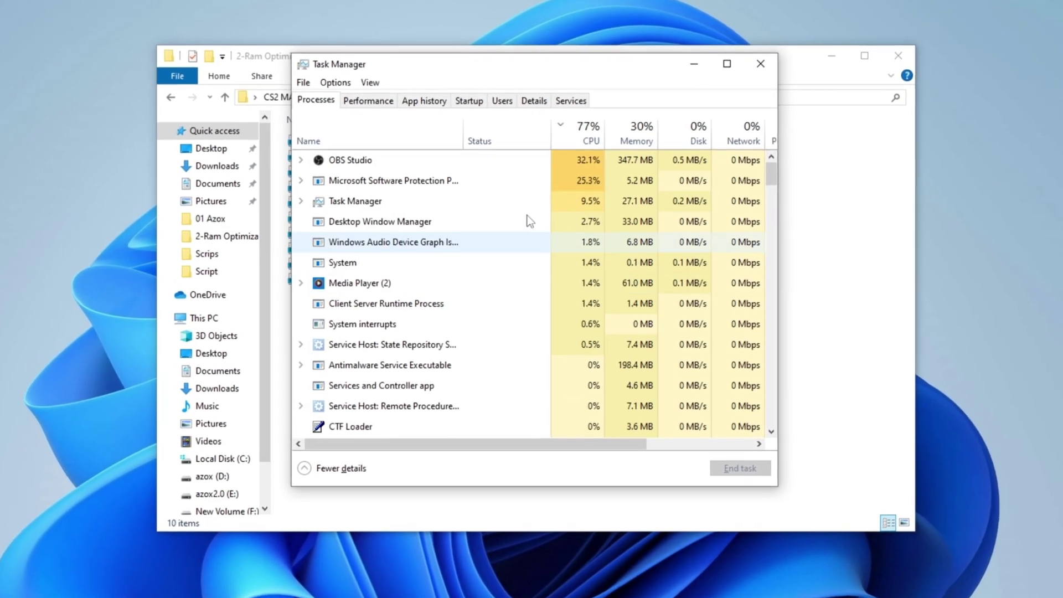
left_click(382, 109)
left_click(403, 194)
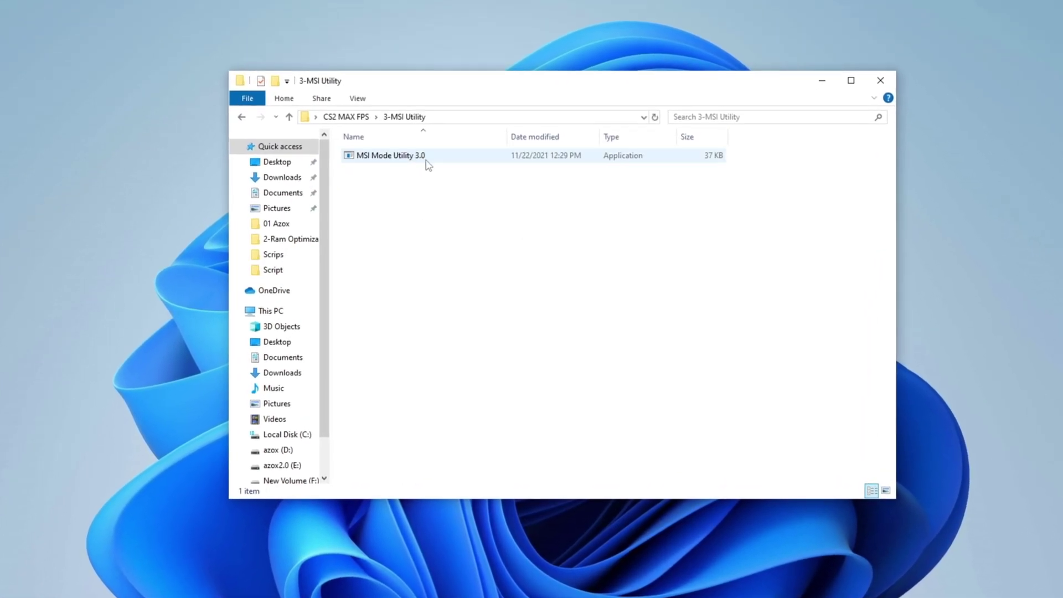
Step: Run MSI Mode Utility 3.0 as administrator and approve the User Account Control prompt
right_click(409, 157)
left_click(442, 183)
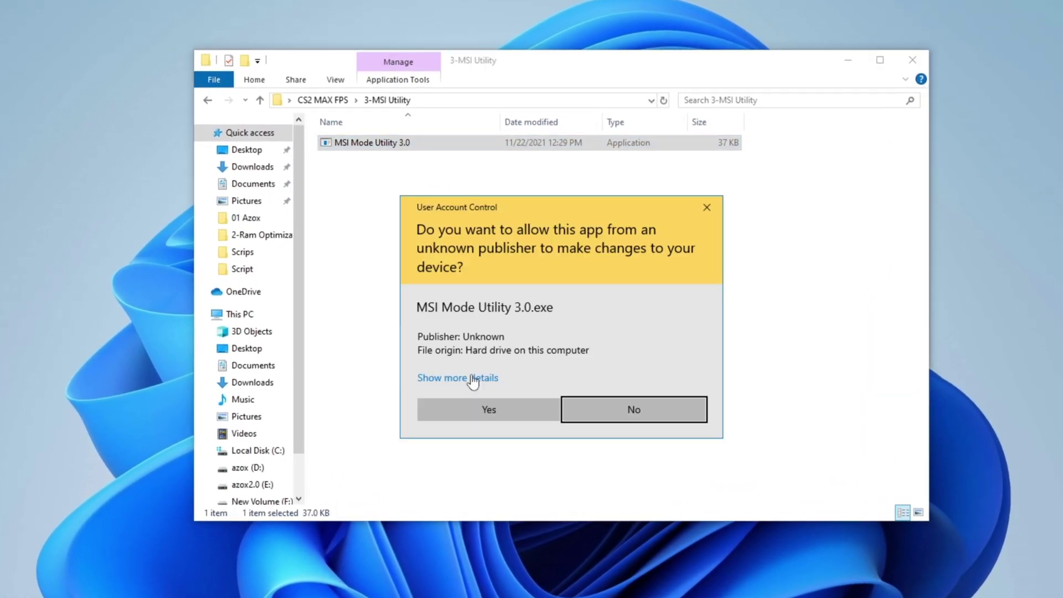
left_click(499, 405)
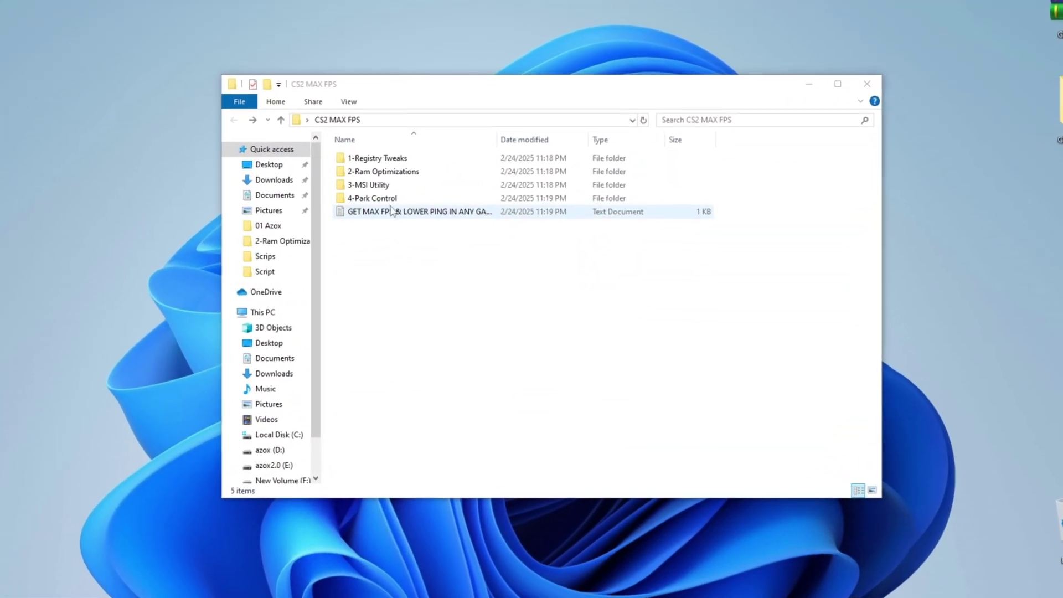
Step: Open the 4-Park Control folder in CS2 MAX FPS and scroll its contents
double_click(368, 197)
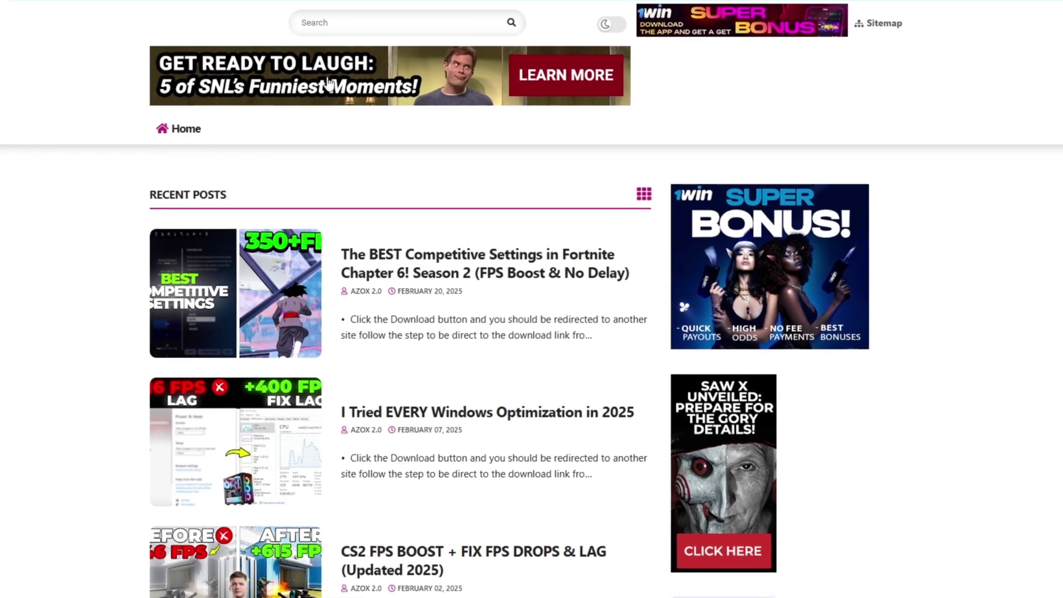
scroll(313, 266, "down", 5)
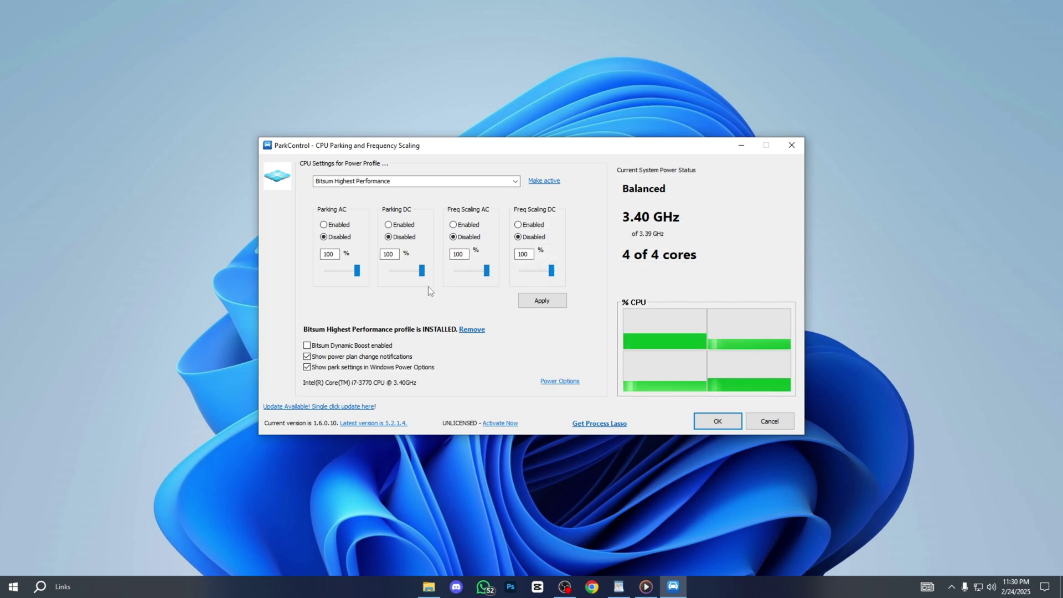
Step: Enable Bitsum Dynamic Boost for Bitsum Highest Performance and confirm with OK
left_click(306, 345)
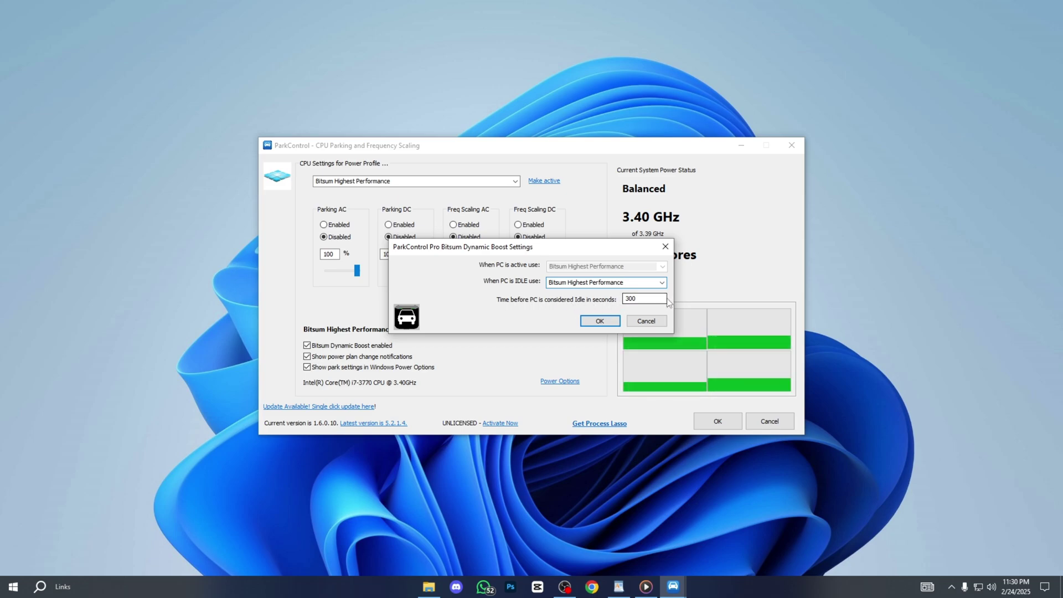
left_click(596, 321)
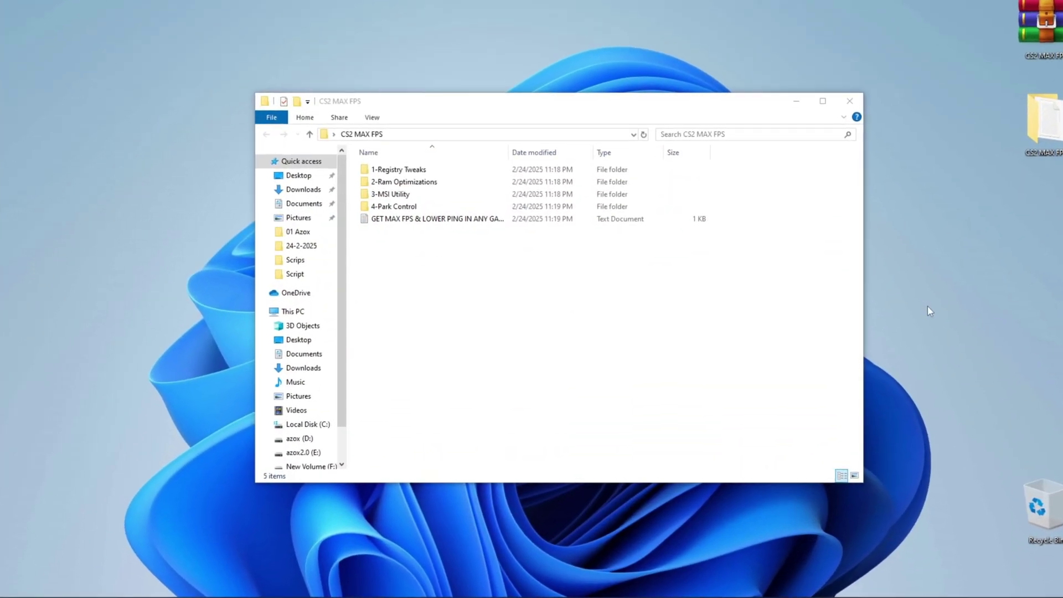
Step: Open the GET MAX FPS text file in Notepad to reach the download link
left_click(469, 220)
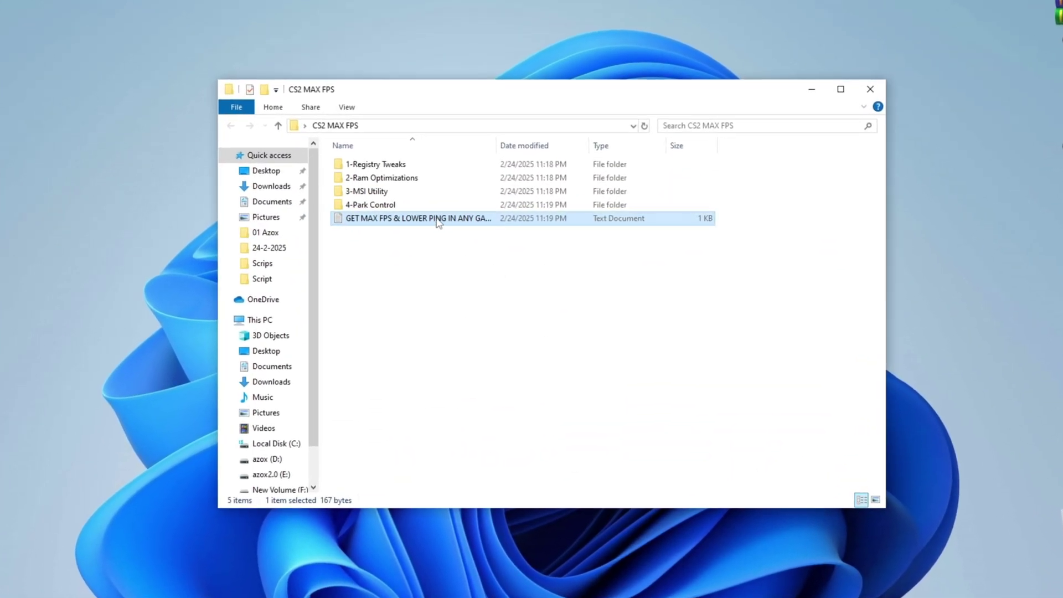
double_click(453, 219)
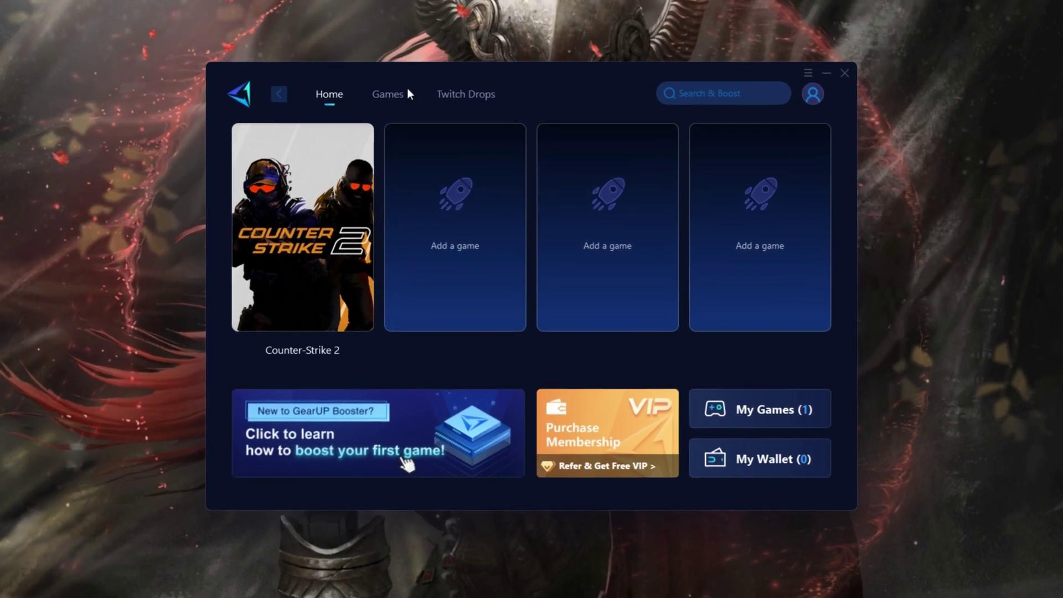
Step: Browse the Popular games grid in GearUP Booster's Games catalogue, then reopen the Games tab
left_click(407, 90)
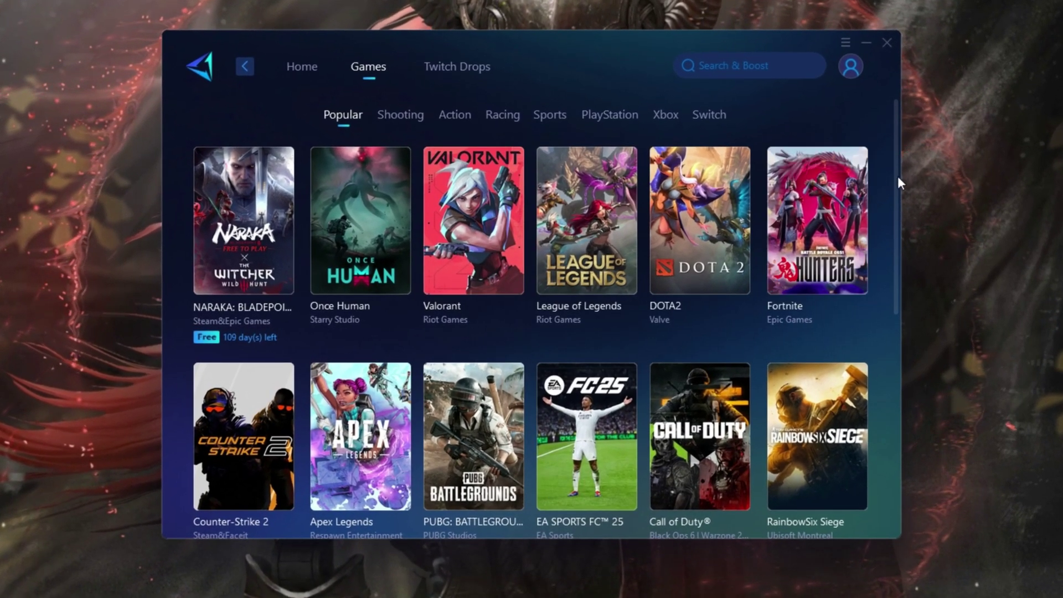
left_click_drag(899, 176, 895, 281)
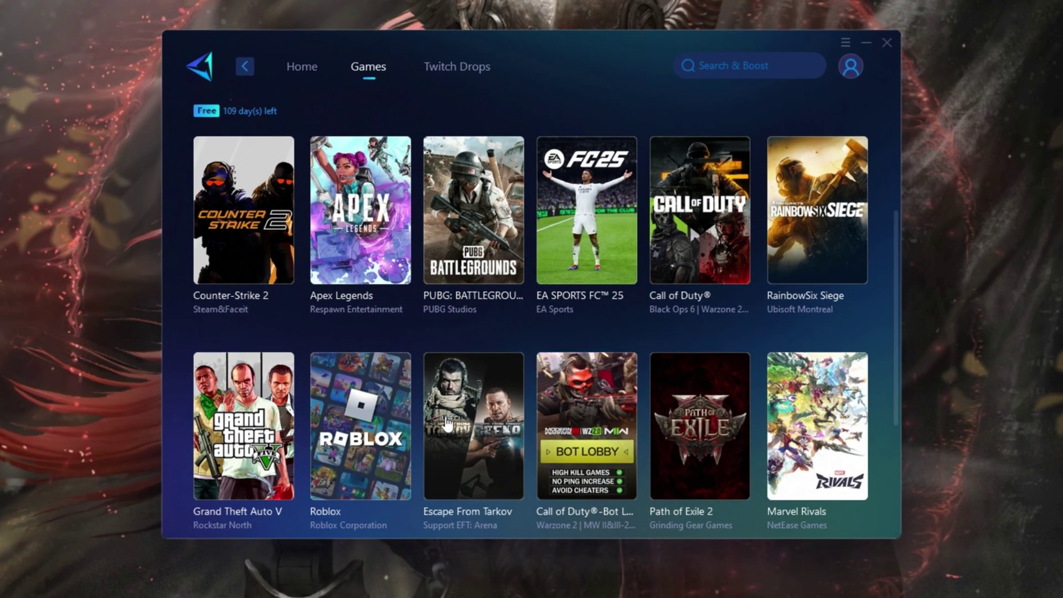
scroll(490, 297, "up", 5)
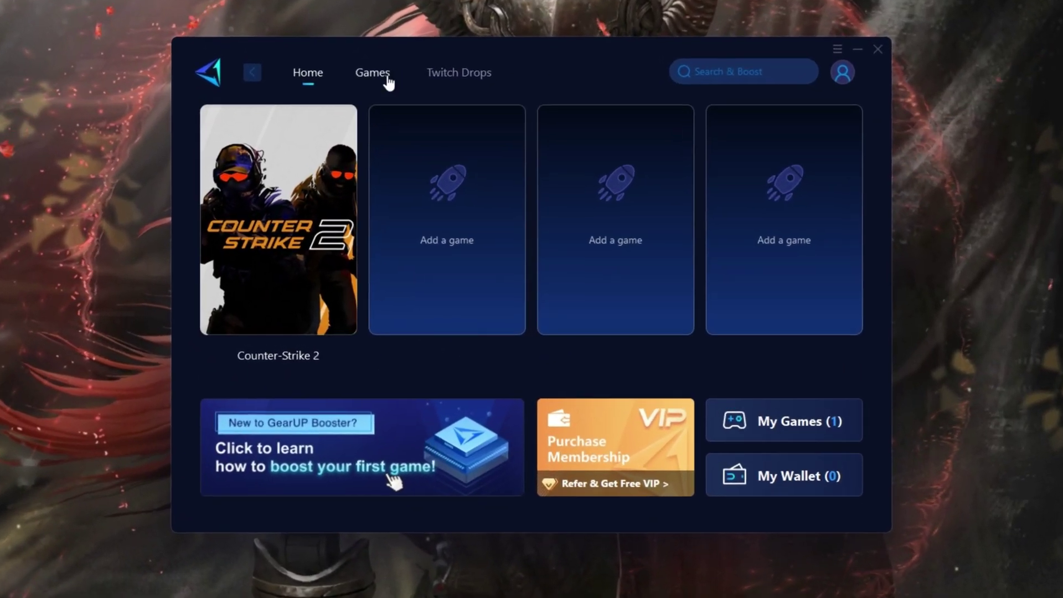
left_click(393, 102)
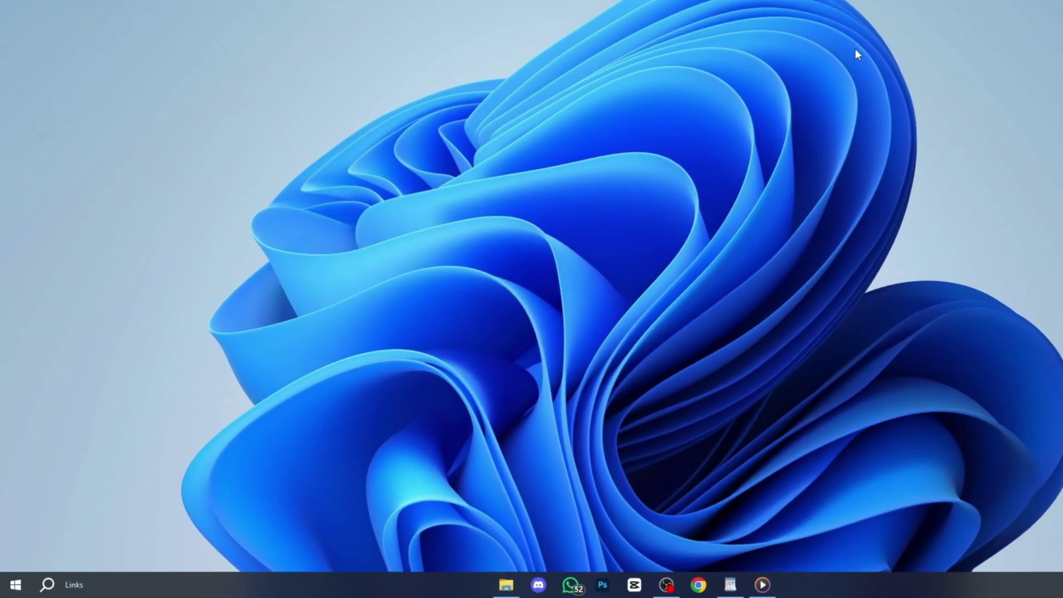
Step: In msconfig's Advanced boot options, set Number of processors to 4 and confirm both dialogs
key("super+r")
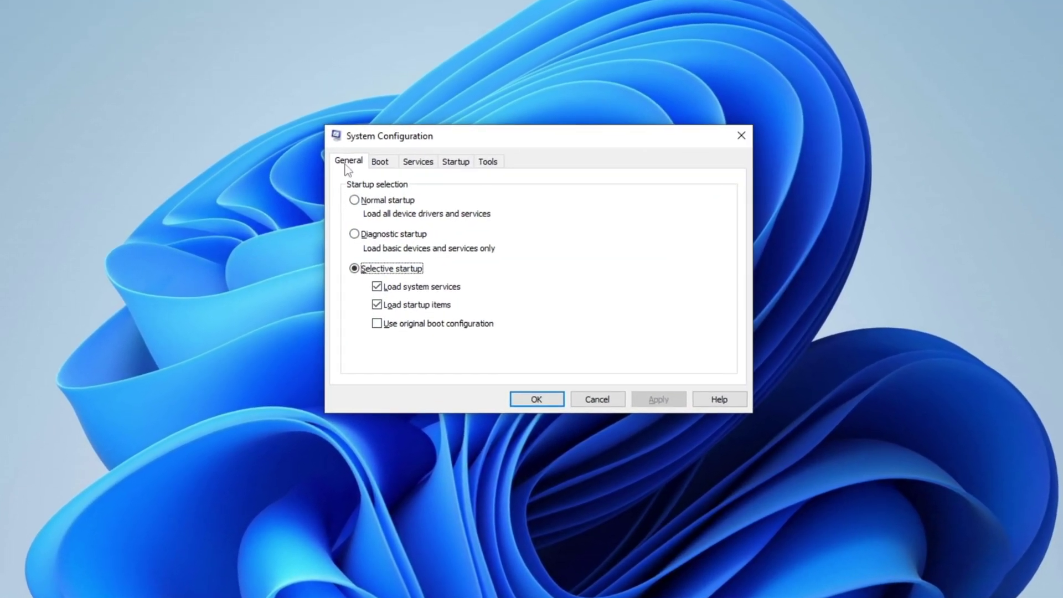
left_click(393, 162)
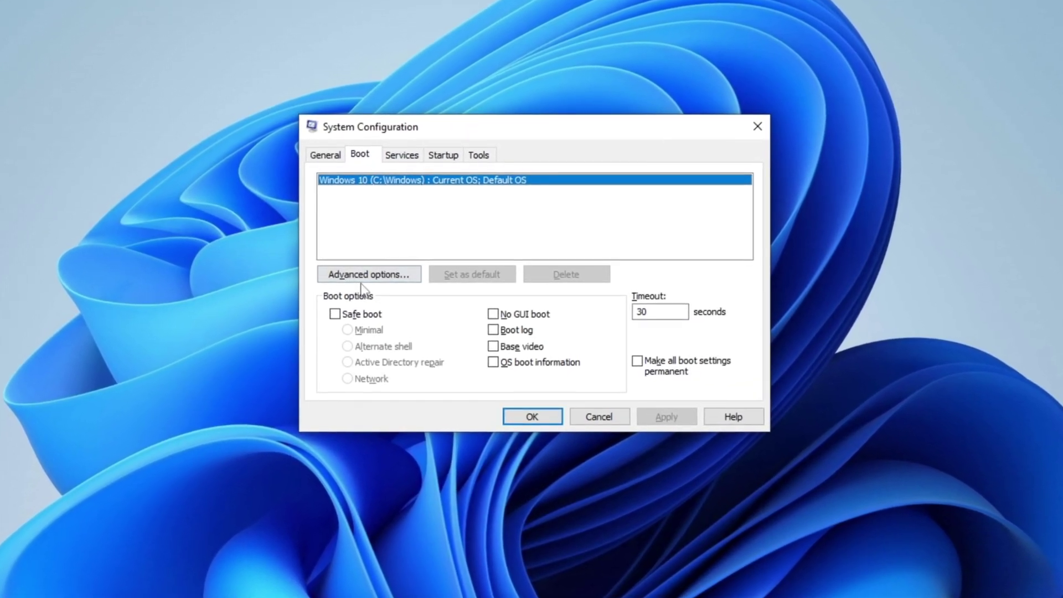
left_click(366, 273)
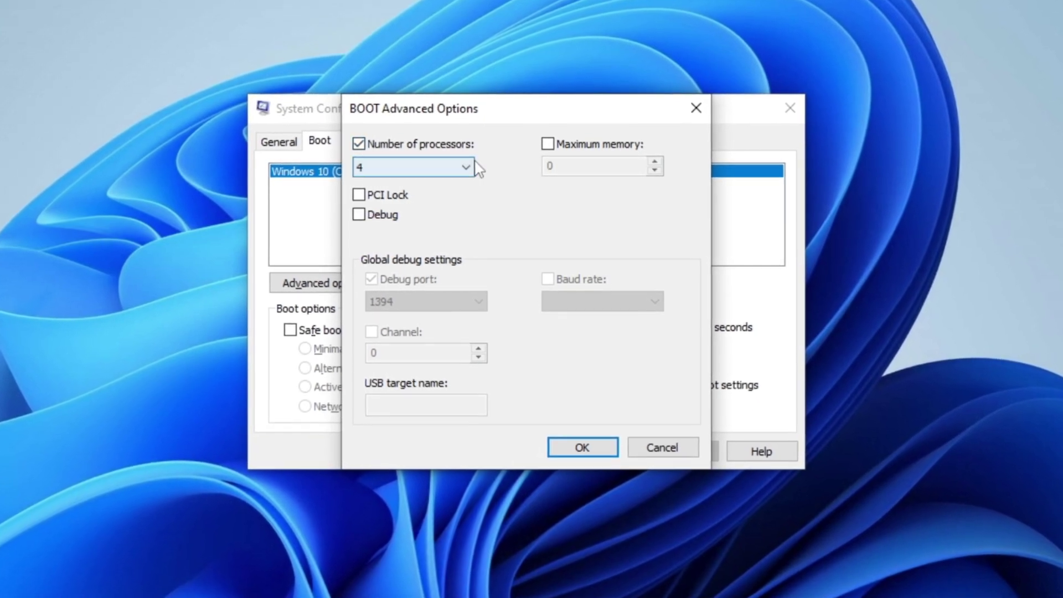
left_click(464, 168)
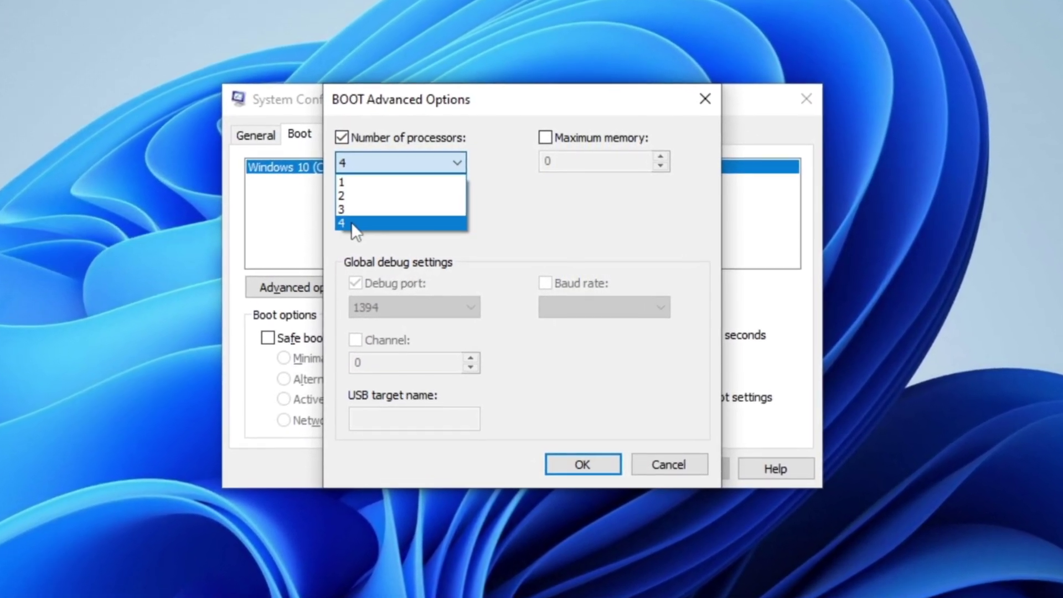
left_click(352, 221)
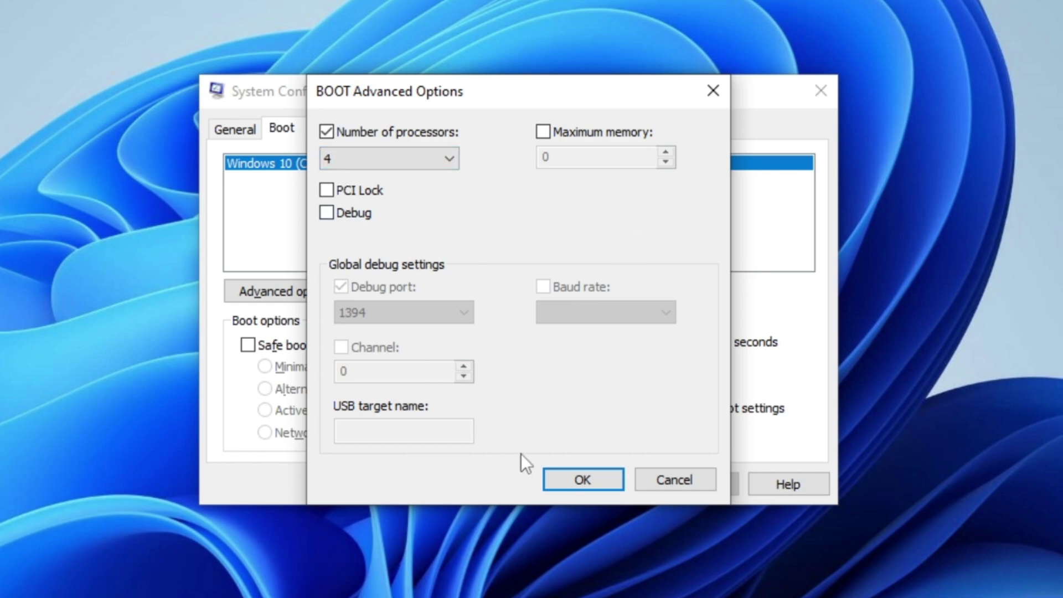
left_click(580, 478)
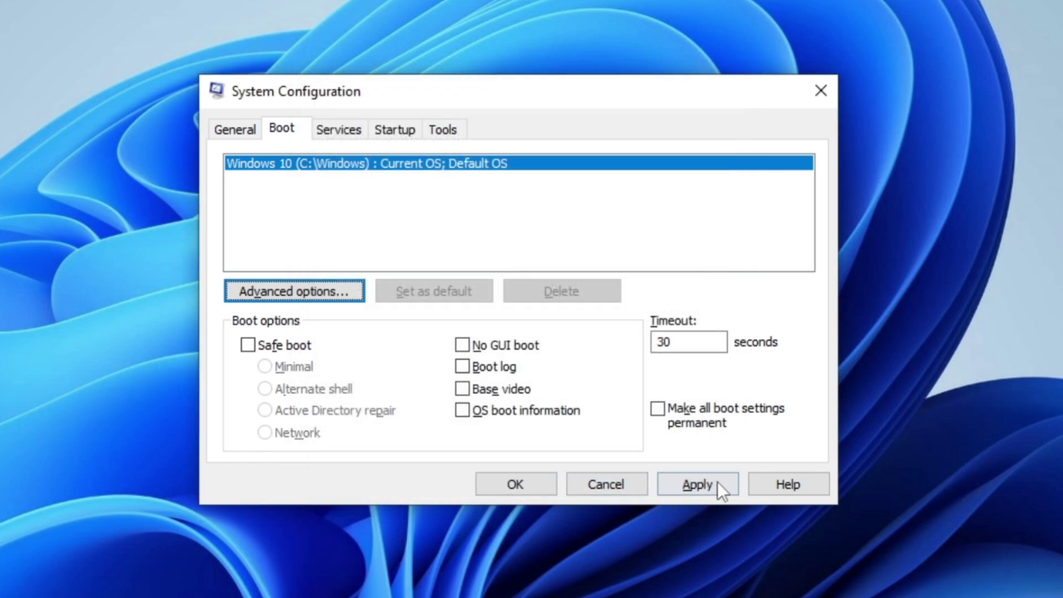
left_click(510, 480)
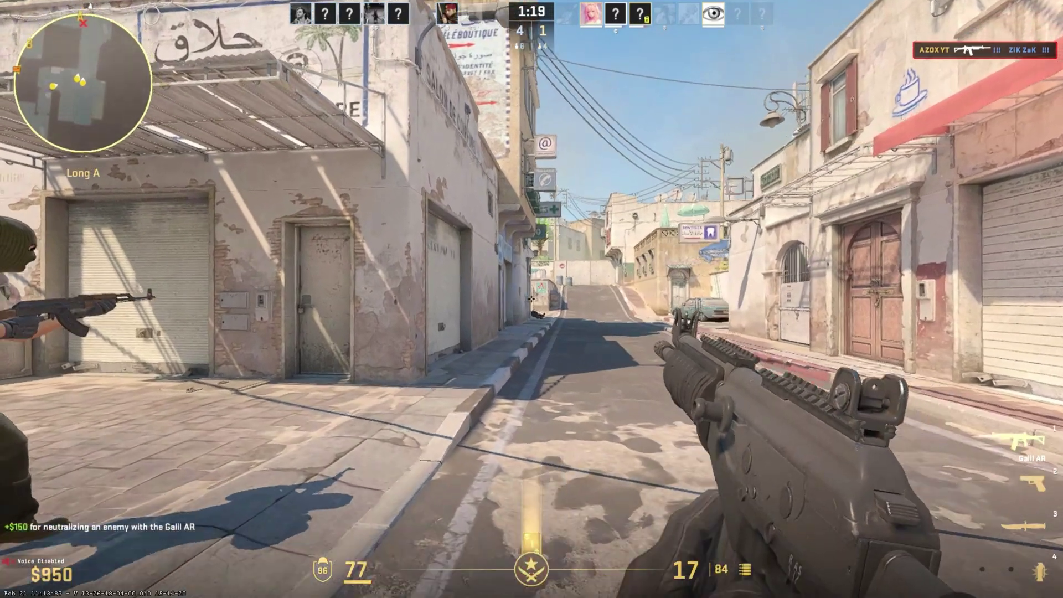
Step: Reload the Galil, push up Long A behind the pink wall and fire a shot
key("r")
key("w")
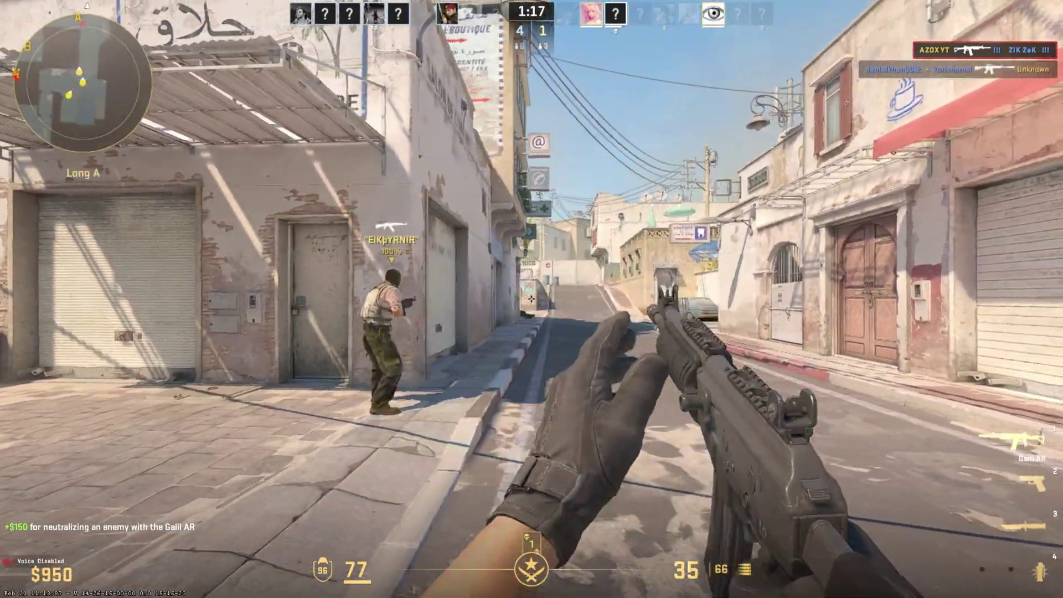
key("d")
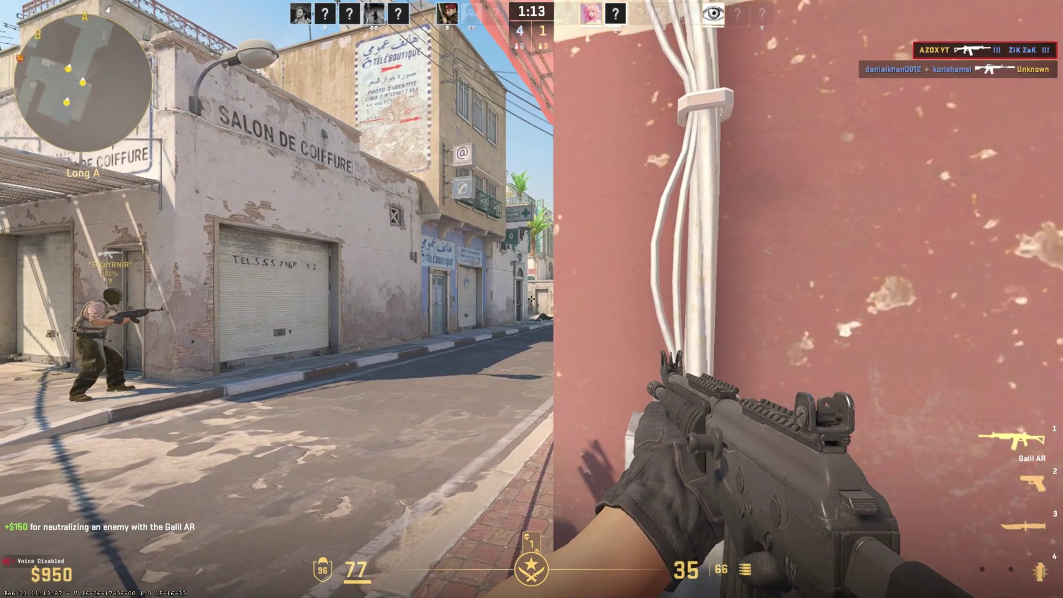
left_click(531, 299)
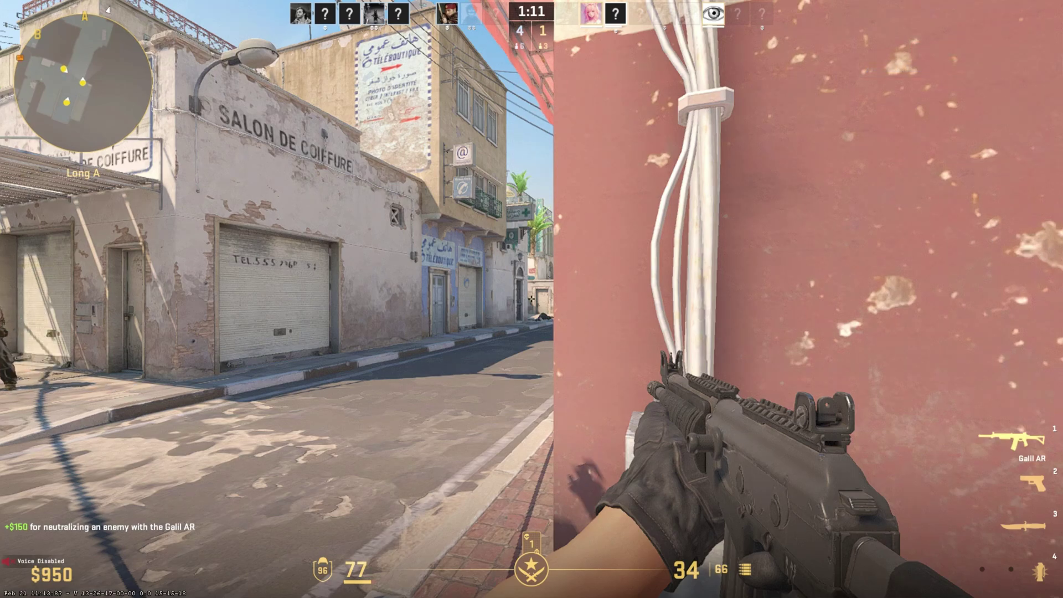
Step: Strafe out of cover, then search 'game' to reach Windows Game settings and the Game Bar page
key("a")
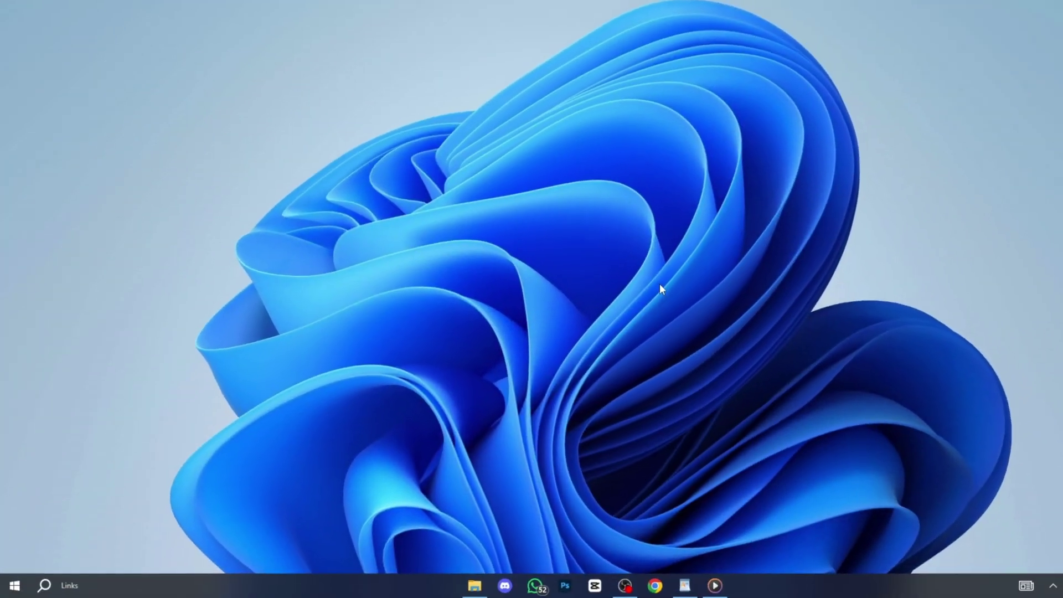
key("super")
type("game")
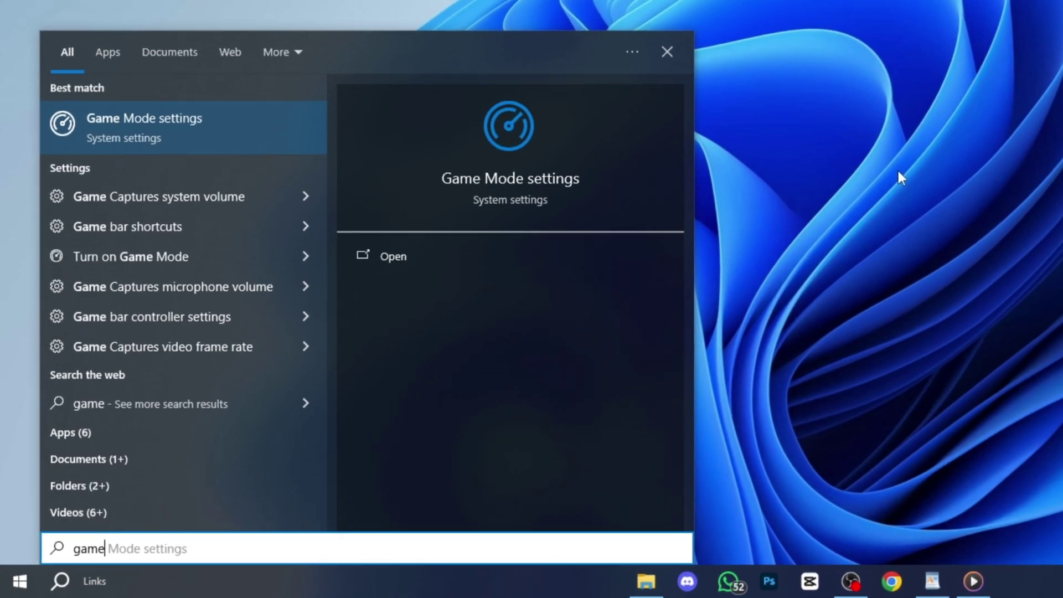
key("Return")
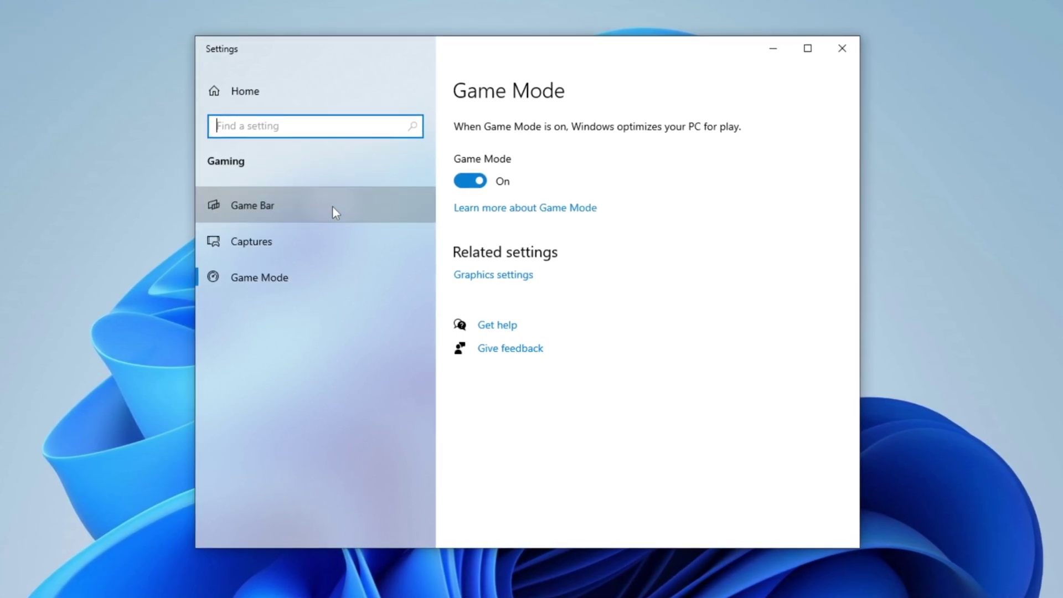
left_click(258, 208)
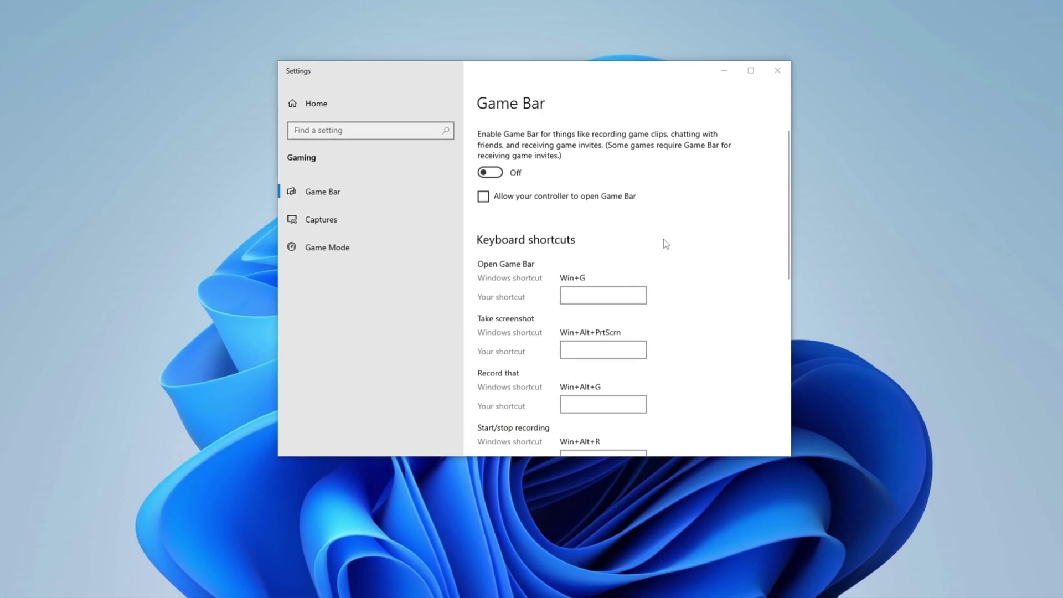
Step: On the Graphics page, give cs2 the High performance preference and save it
scroll(665, 244, "down", 7)
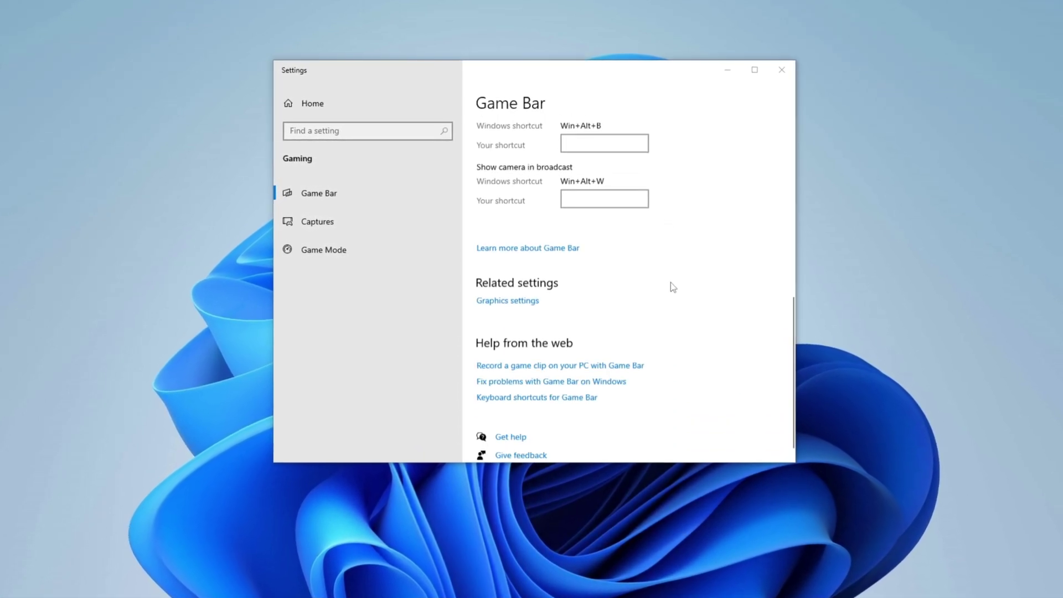
left_click(515, 289)
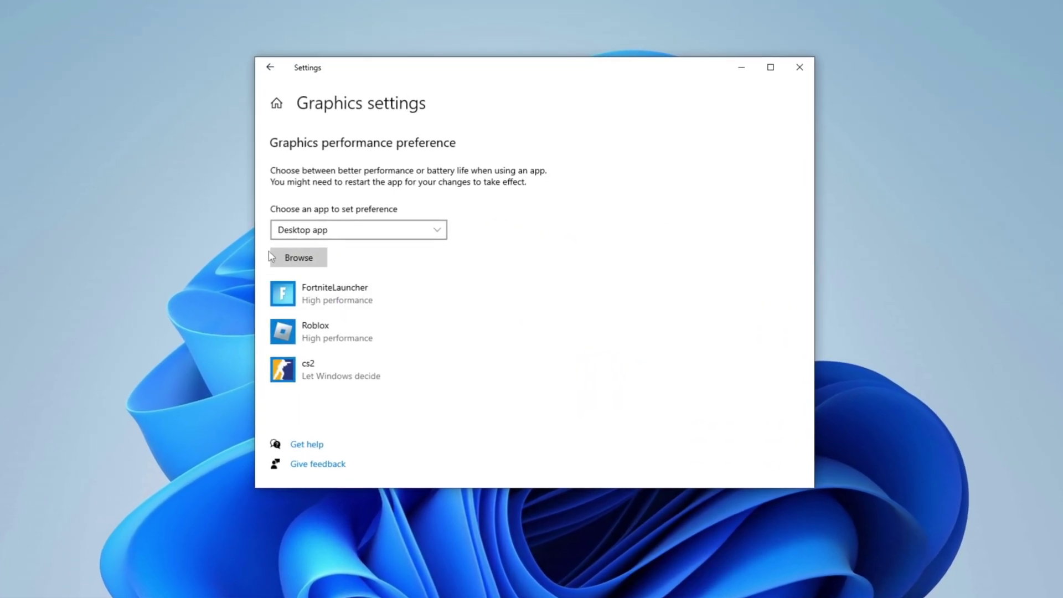
left_click(368, 365)
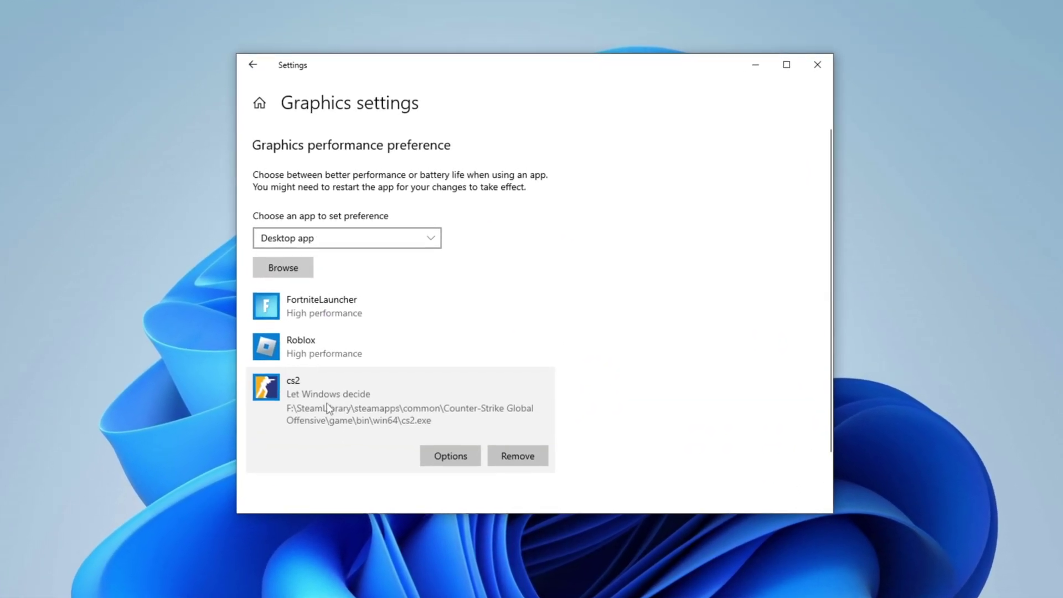
left_click(449, 467)
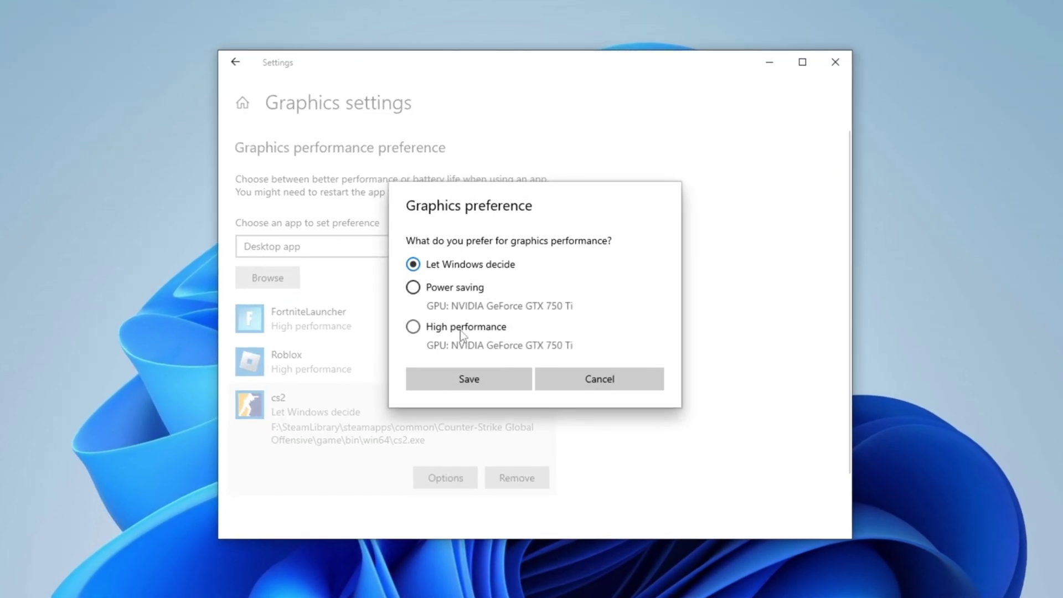
left_click(461, 325)
left_click(470, 375)
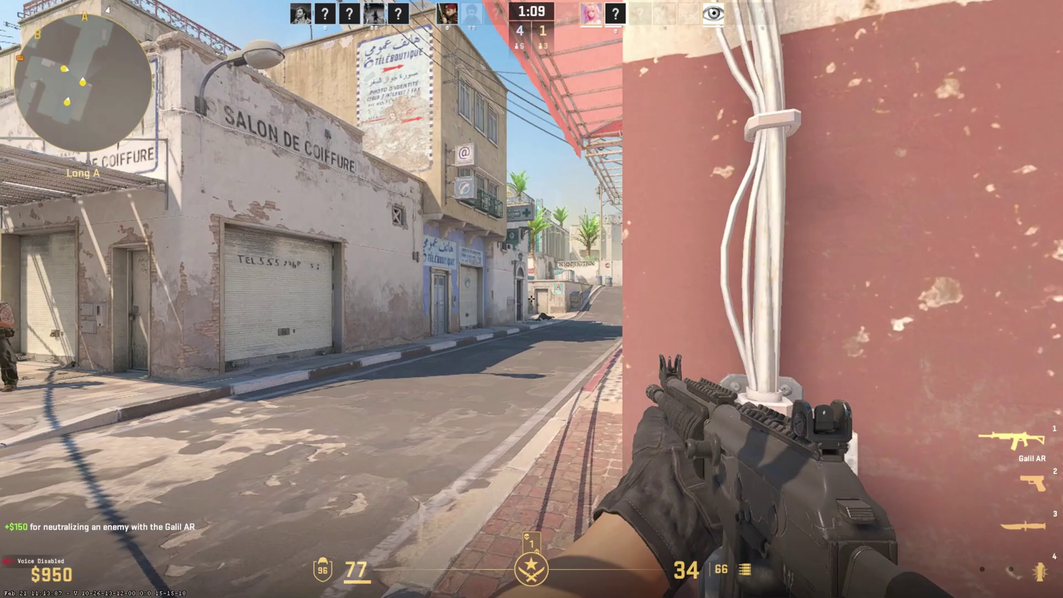
left_click(531, 299)
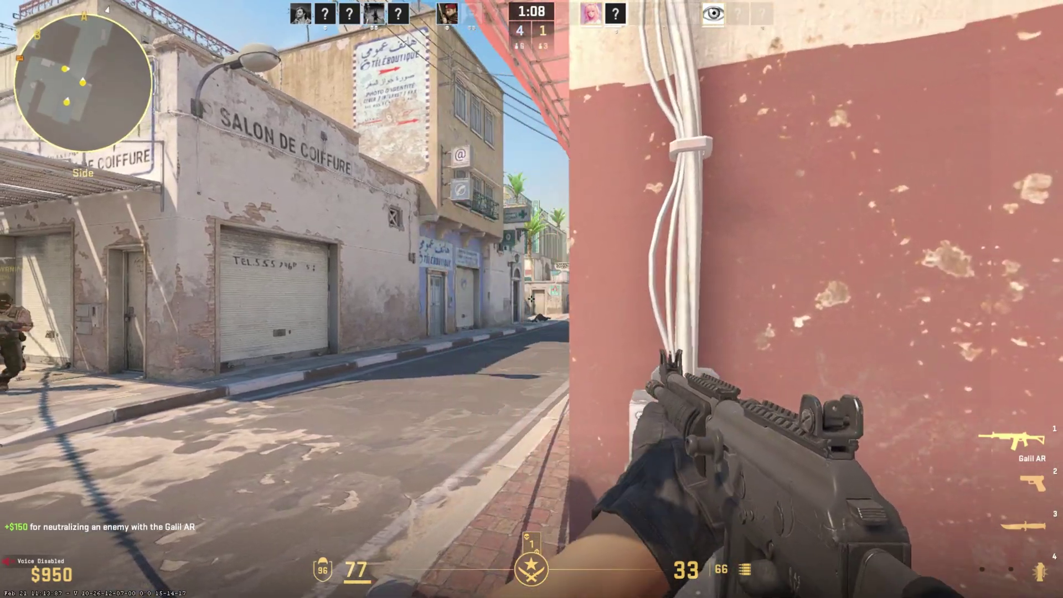
left_click(531, 298)
left_click(531, 299)
left_click(531, 299)
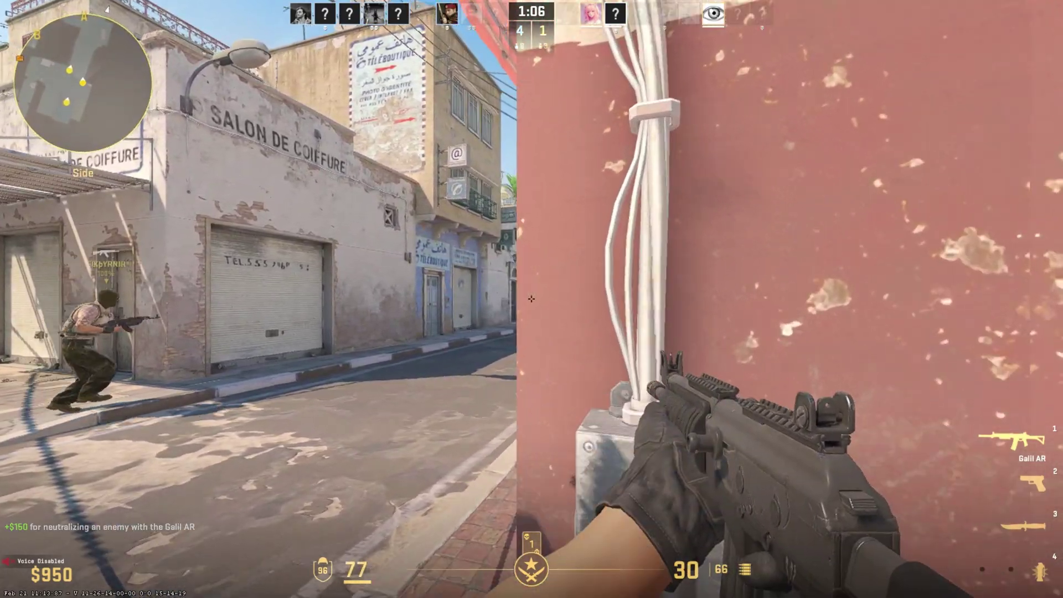
key("a")
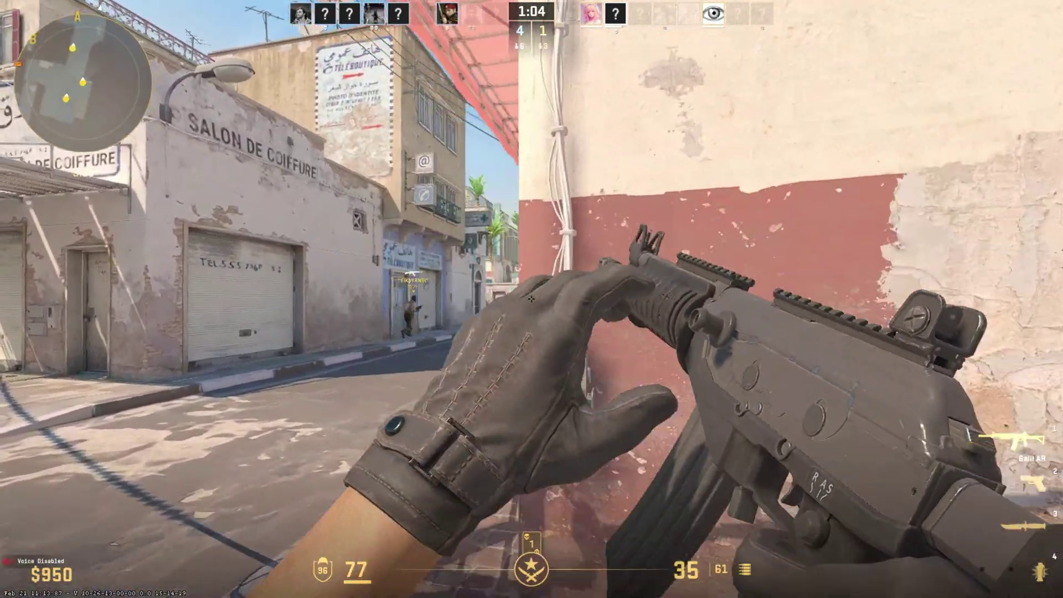
key("w")
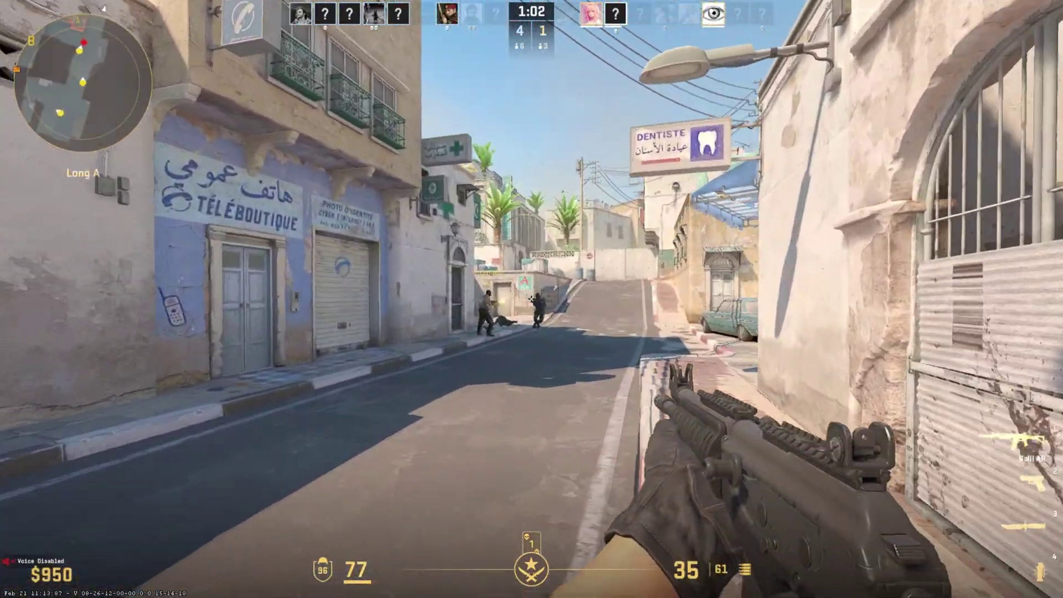
left_click(531, 299)
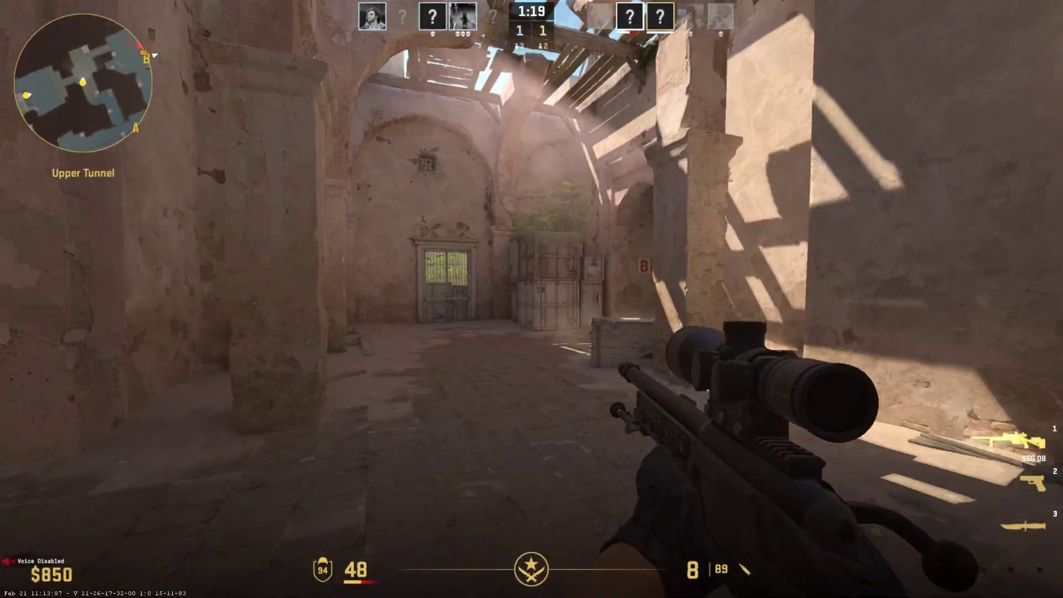
key("w")
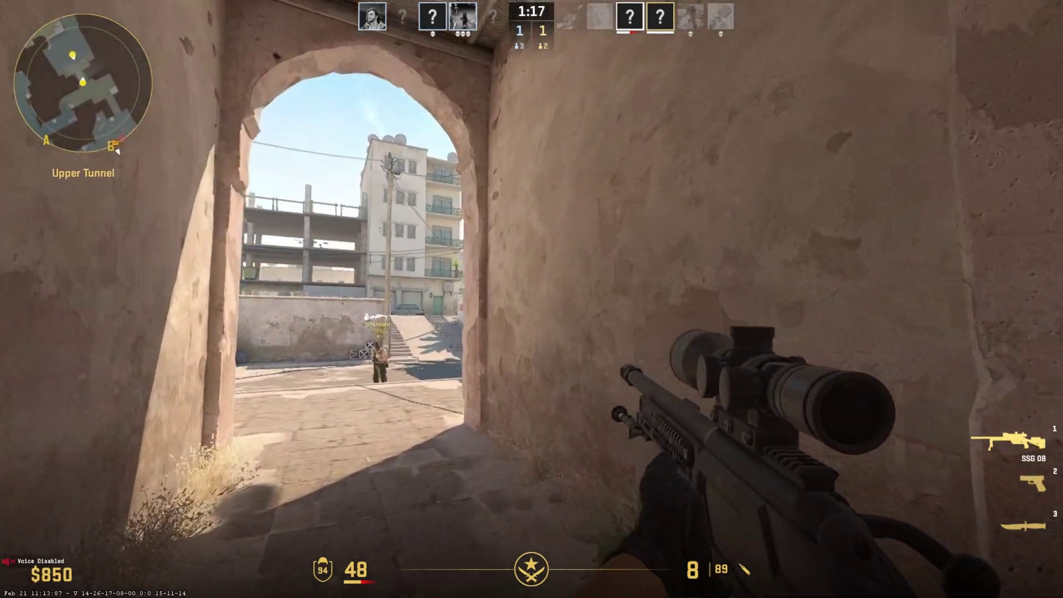
right_click(531, 299)
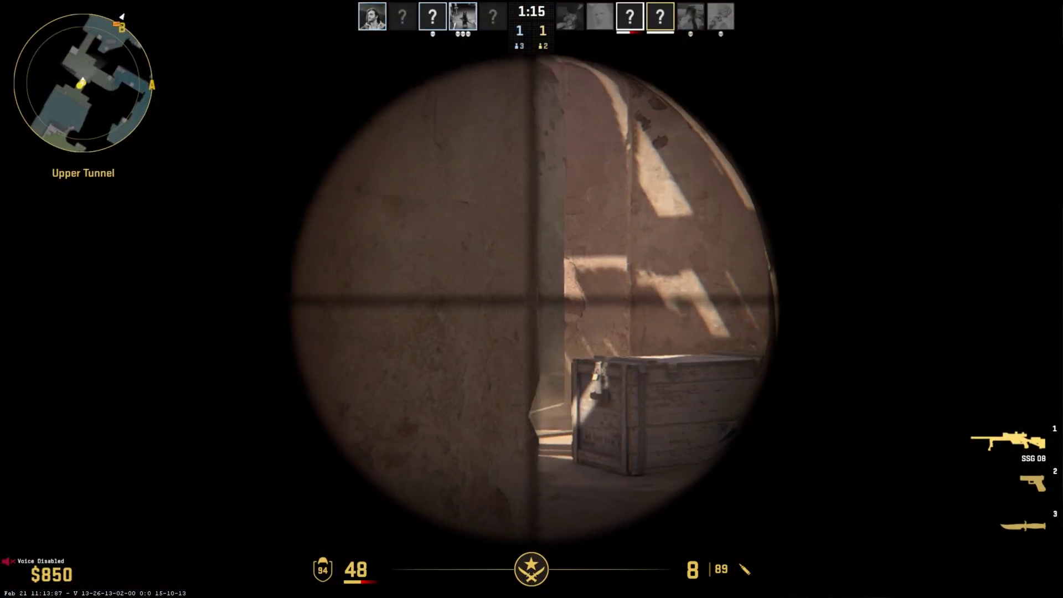
left_click(531, 298)
right_click(531, 299)
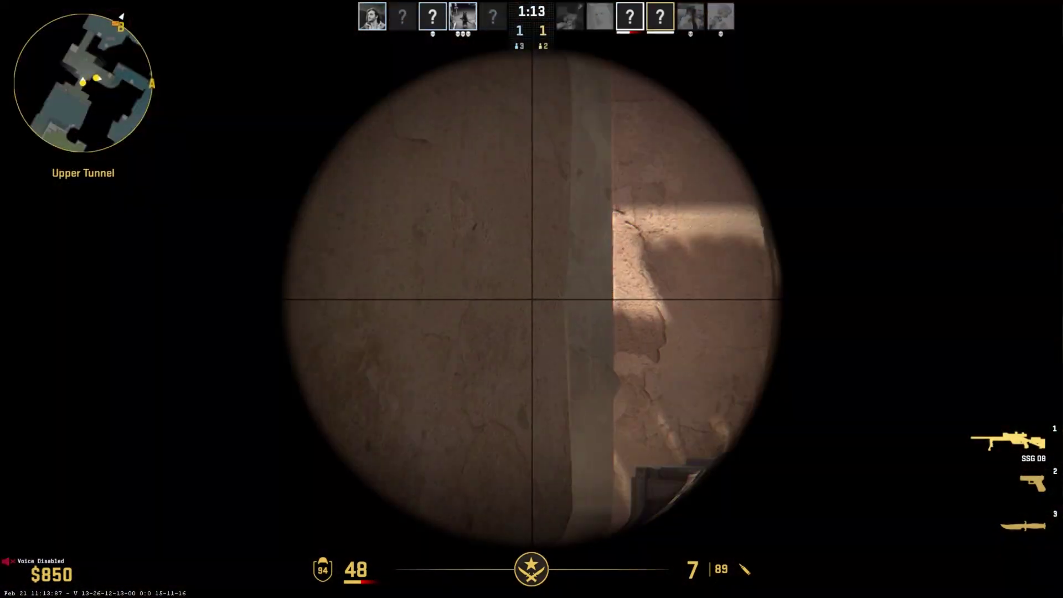
key("d")
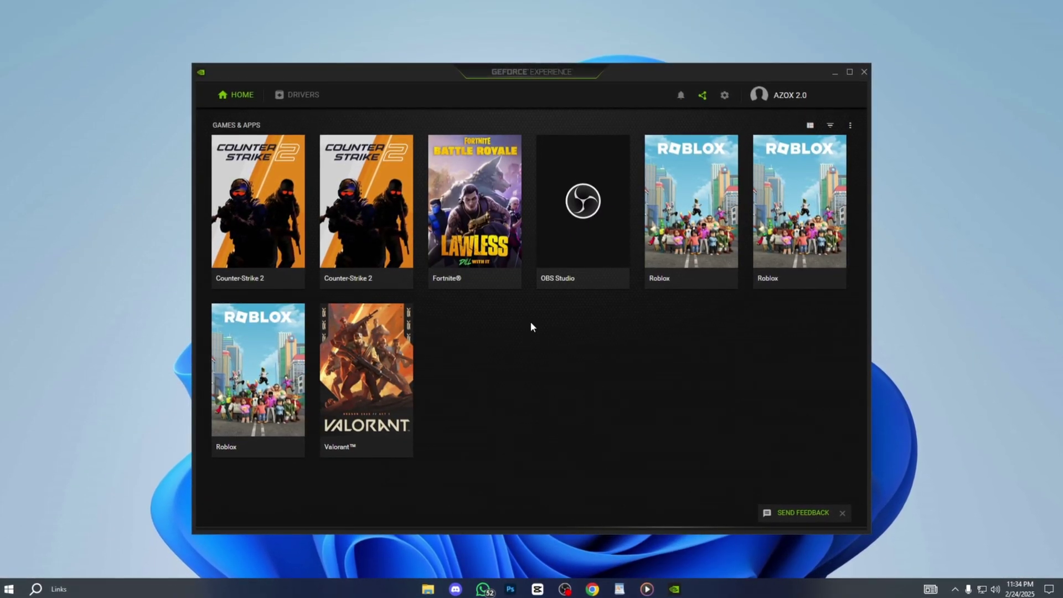
Step: Visit GeForce Experience's Drivers page, then scroll the General settings to the overlay and Image Scaling options
left_click(302, 95)
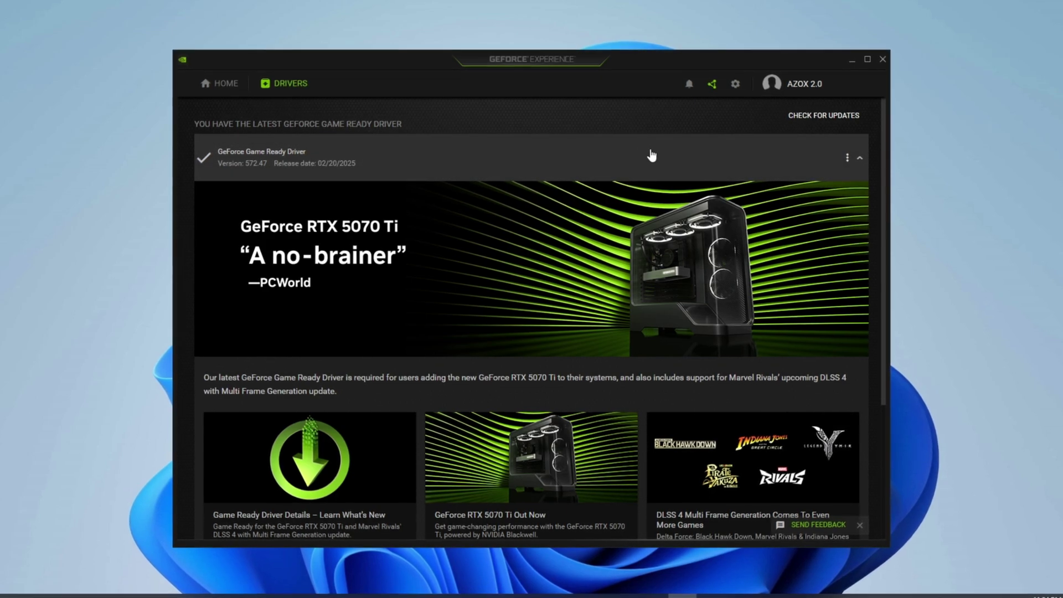
left_click(735, 83)
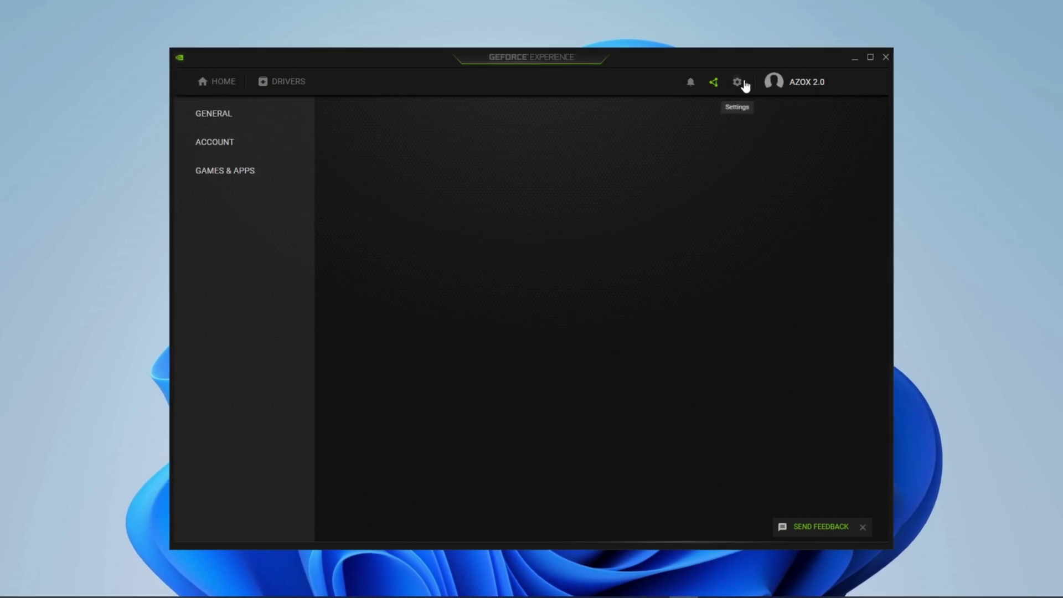
scroll(521, 308, "down", 3)
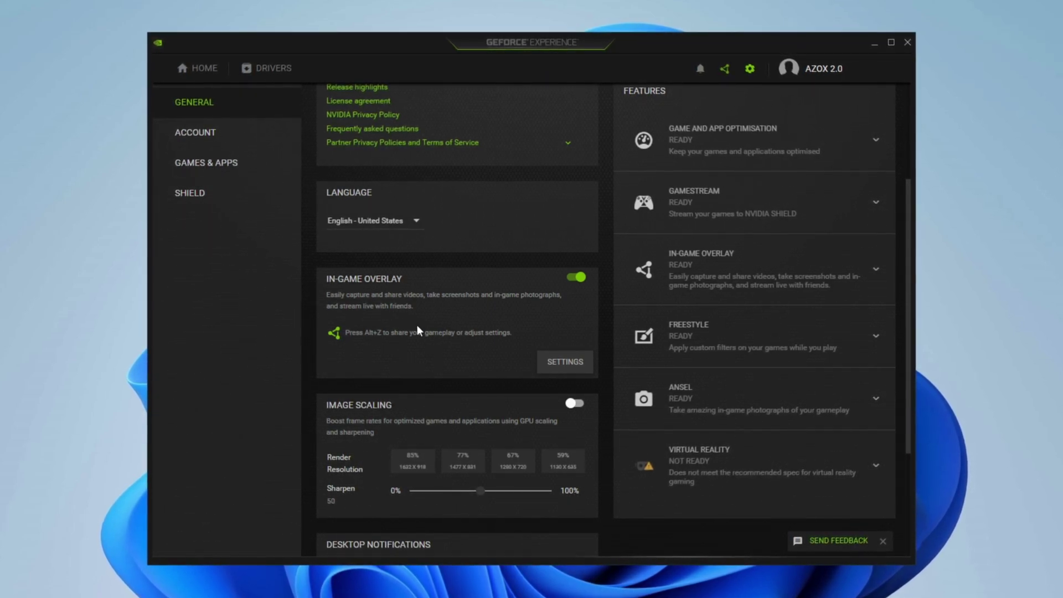
scroll(418, 327, "down", 3)
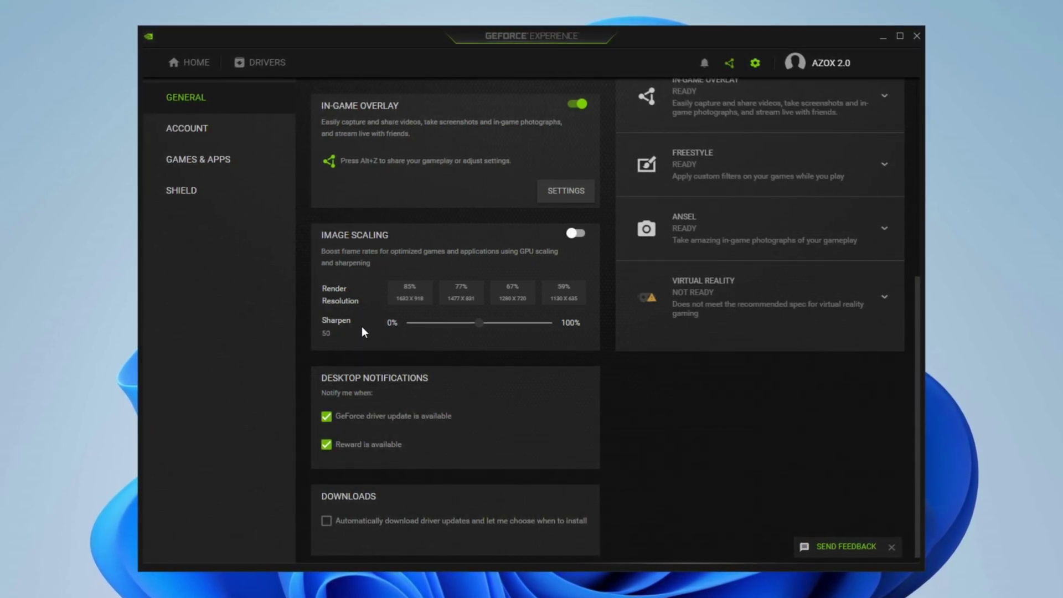
scroll(421, 332, "down", 1)
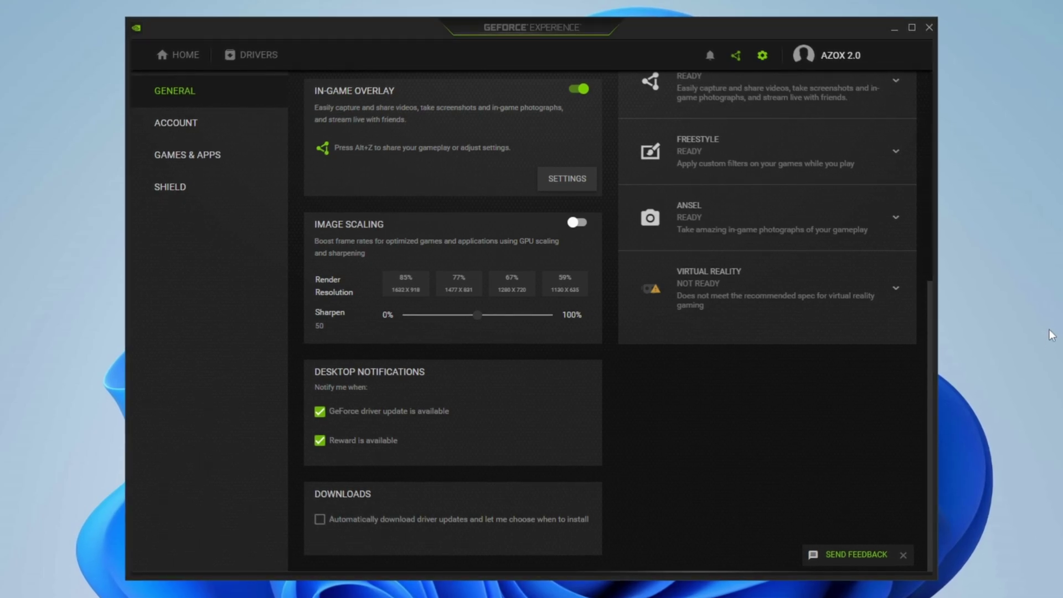
scroll(646, 379, "up", 5)
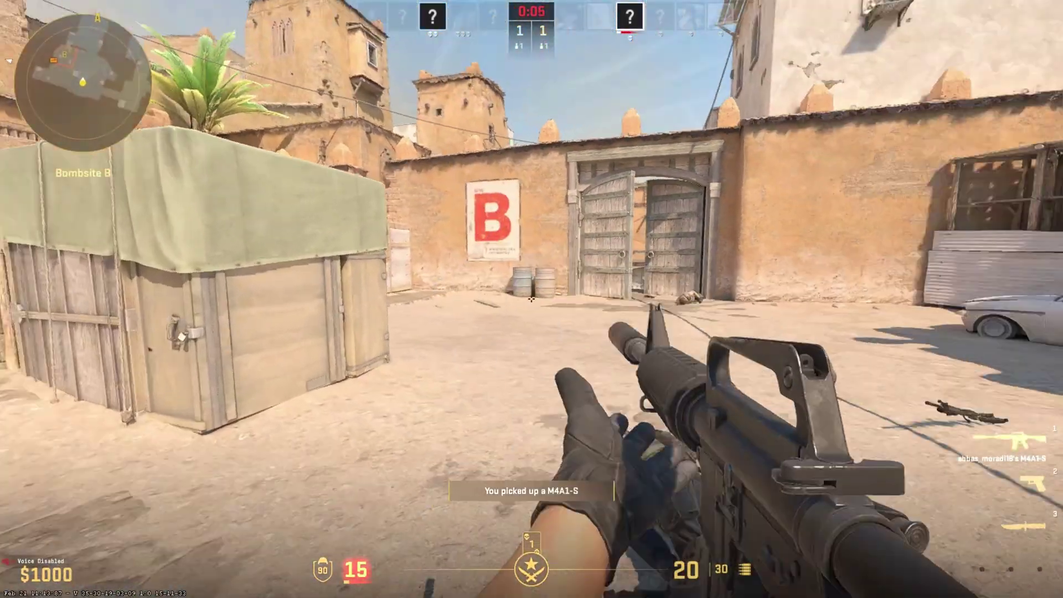
Step: Walk across Bombsite B toward the wall
key("w")
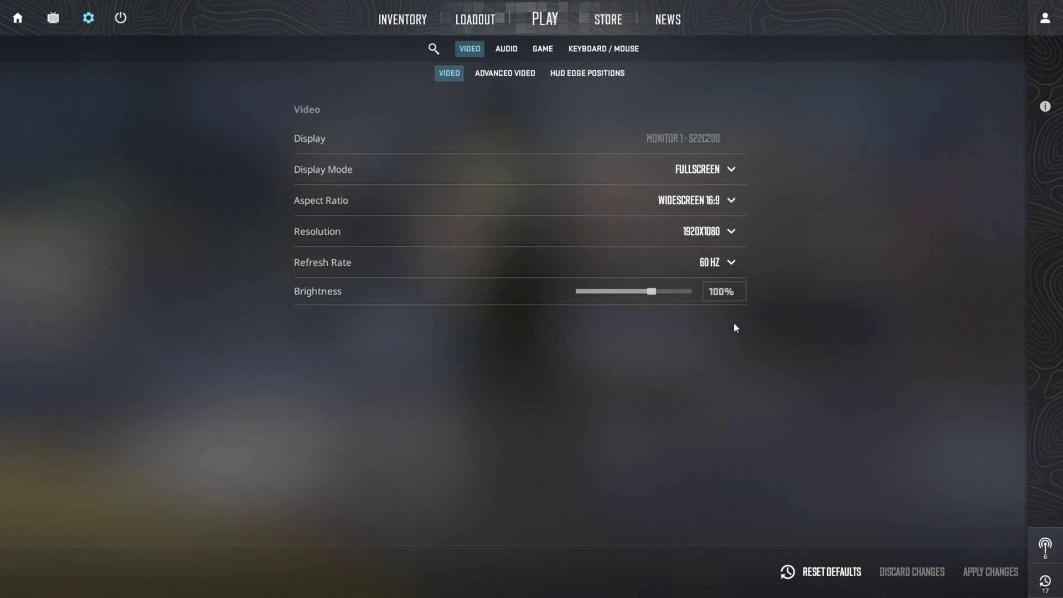
Step: Reopen the video settings and review Advanced Video, showing V-Sync off and Reflex Enabled + Boost
key("Escape")
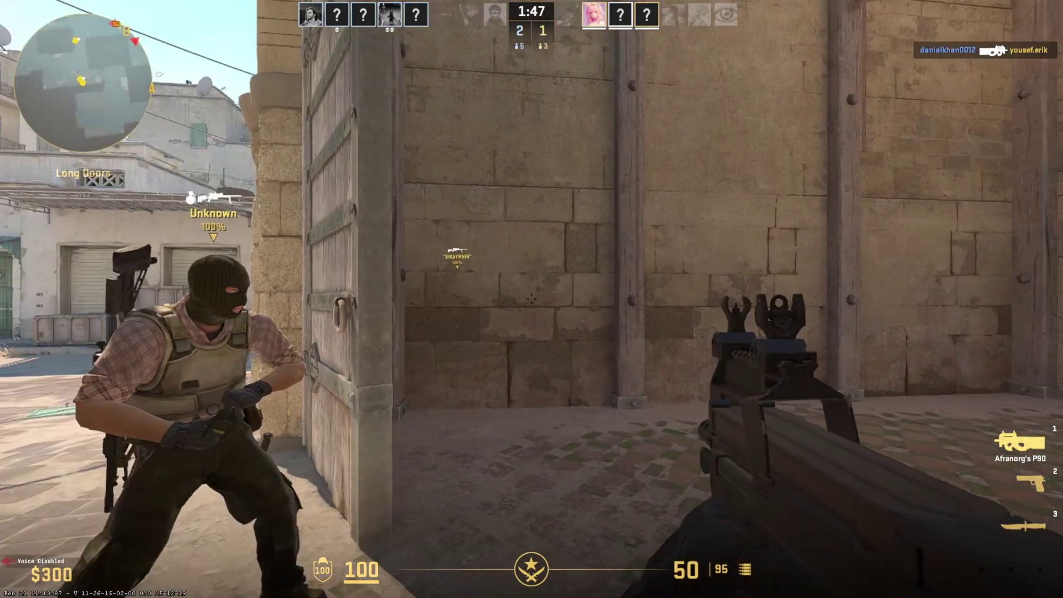
key("Escape")
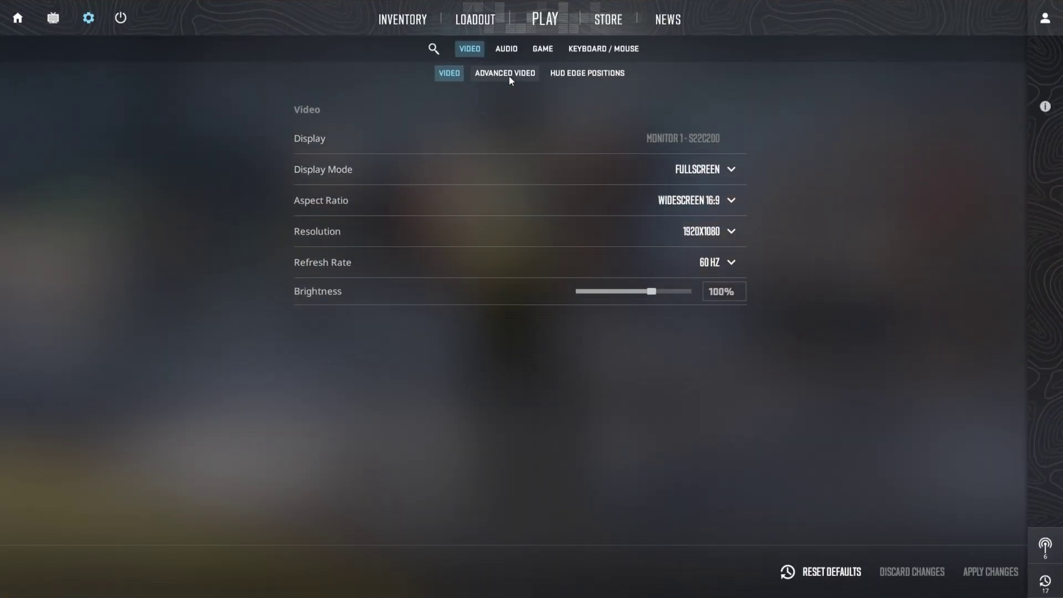
left_click(507, 75)
scroll(724, 204, "up", 3)
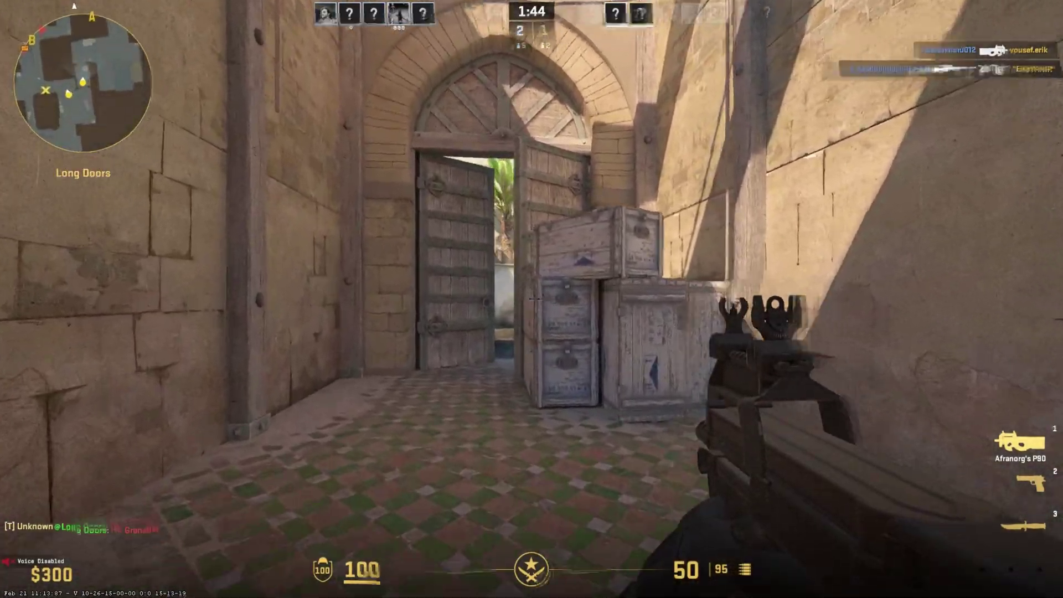
key("w")
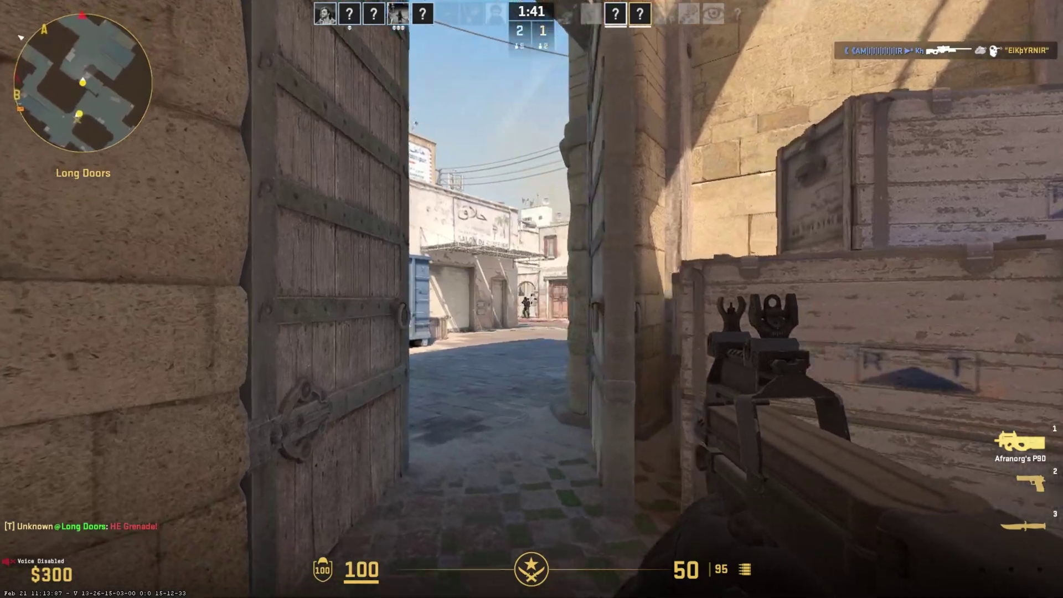
left_click(531, 299)
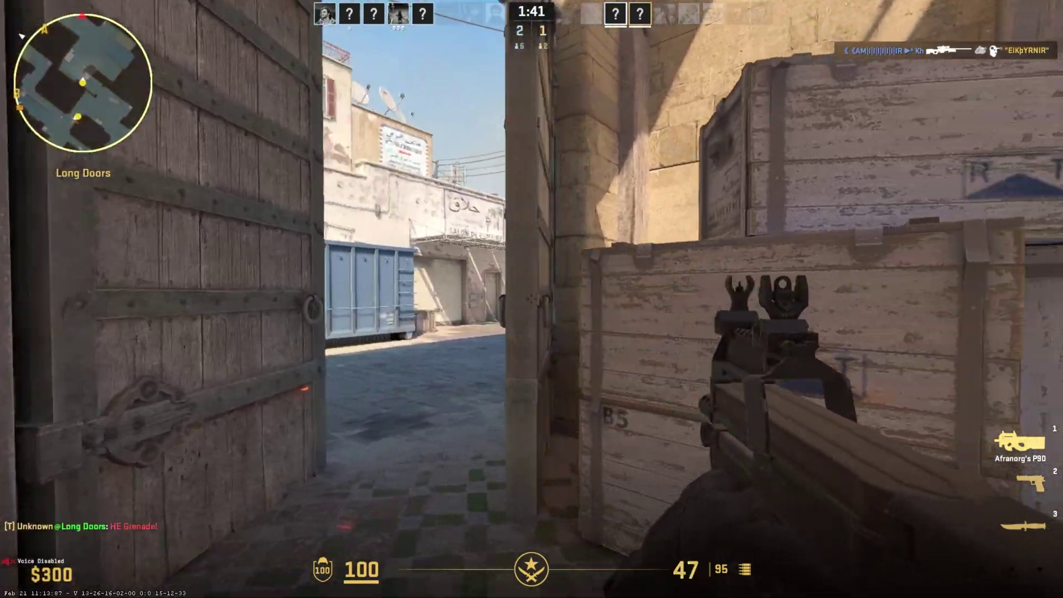
left_click(532, 298)
left_click(531, 299)
left_click(532, 299)
key("r")
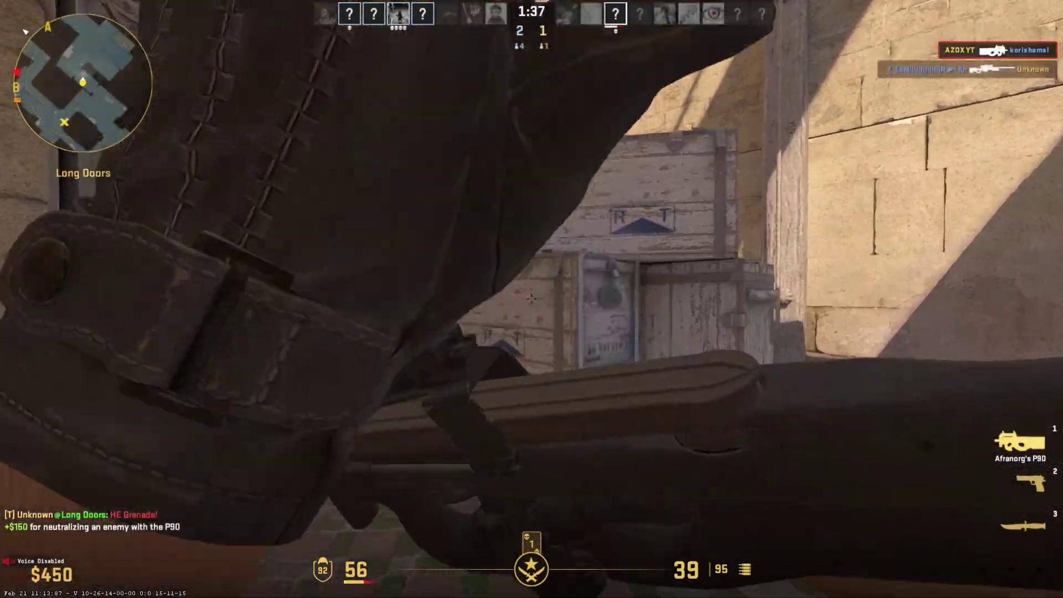
key("w")
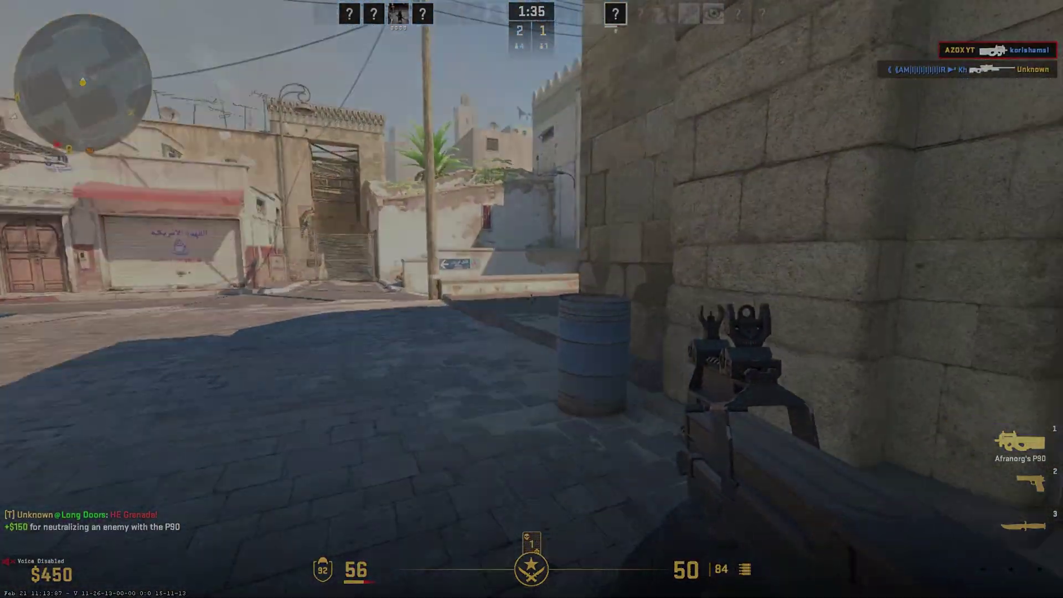